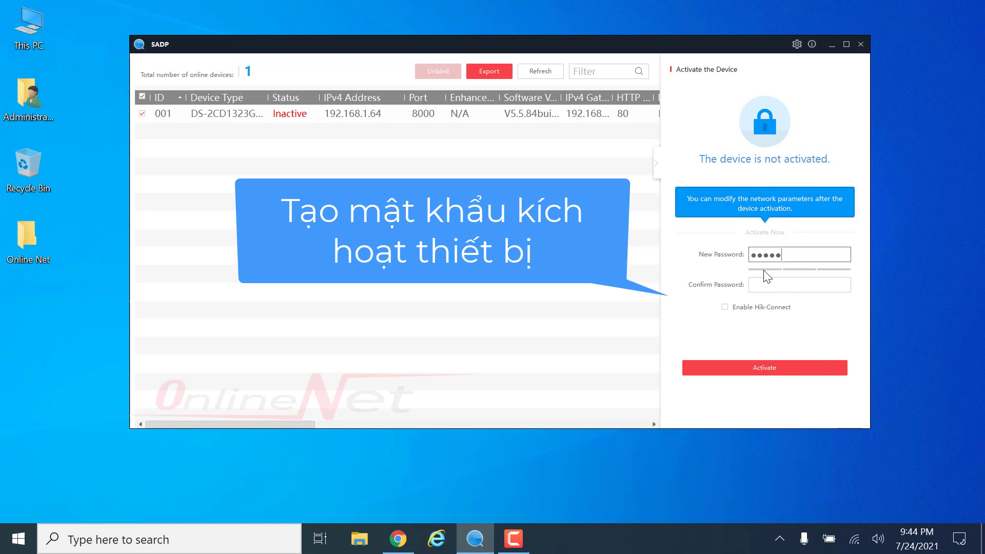
- Activate the camera at 192.168.1.64 by entering and confirming a new password
{"action": "type", "text": "1"}
{"action": "left_click", "coordinate": [768, 285]}
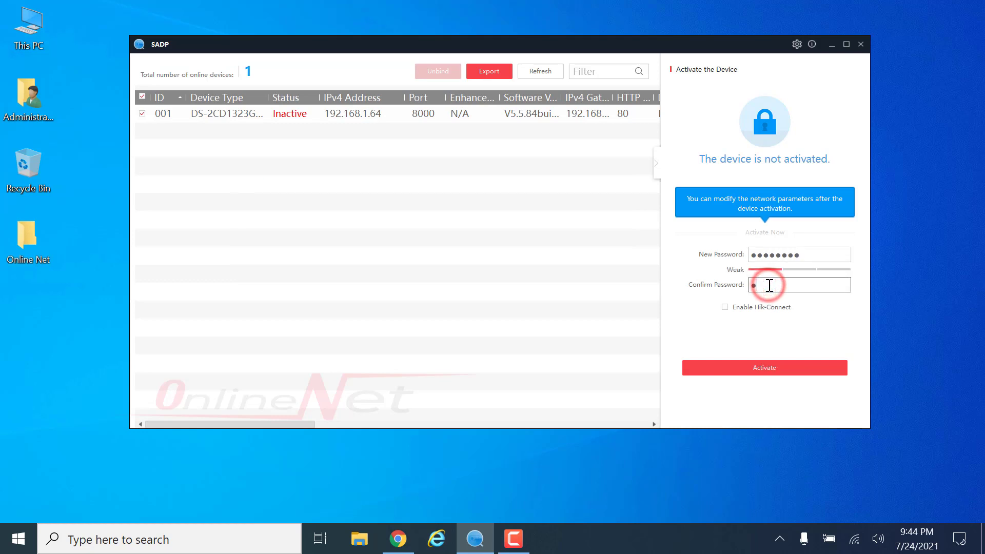
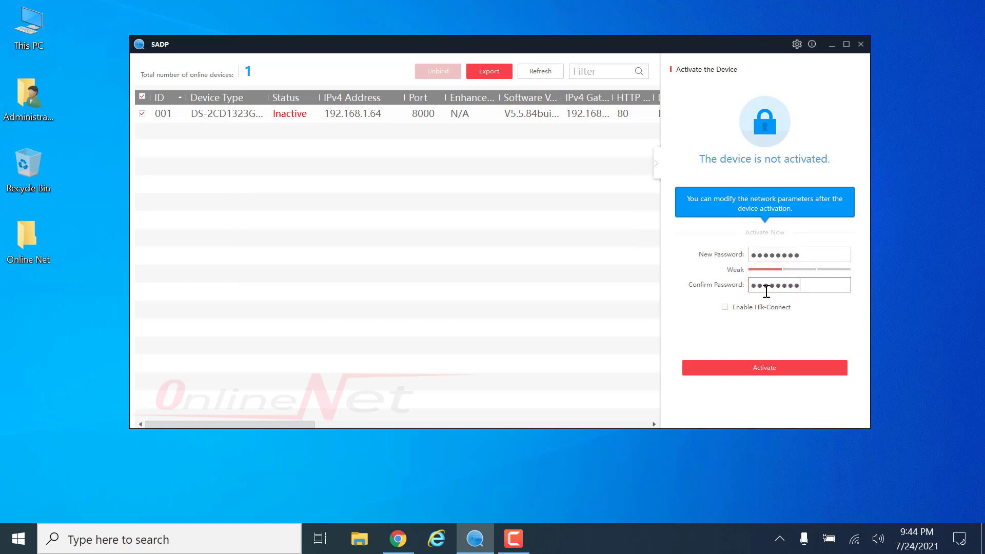
{"action": "left_click", "coordinate": [764, 369]}
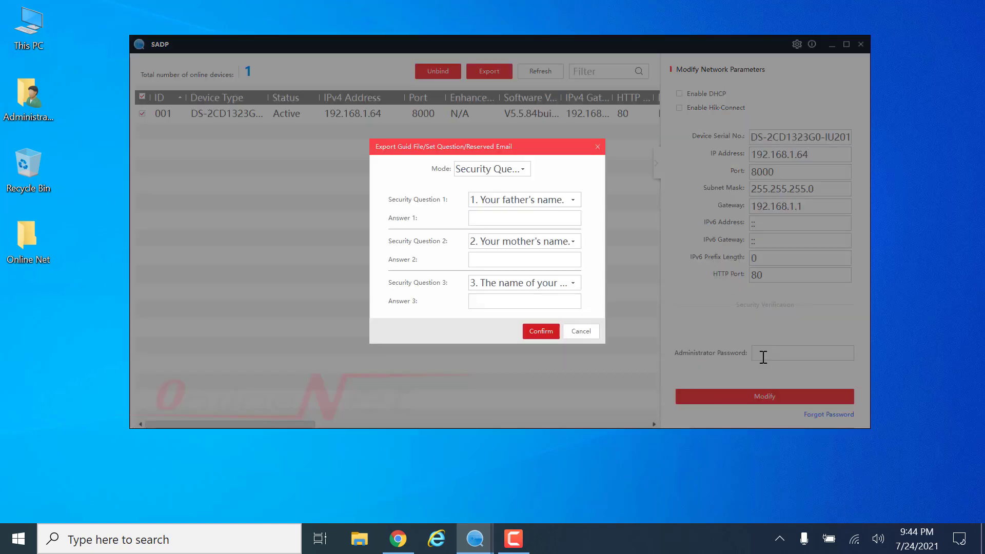
- Skip the security questions, refresh, select camera 001 and enable DHCP with the admin password
{"action": "left_click", "coordinate": [582, 333]}
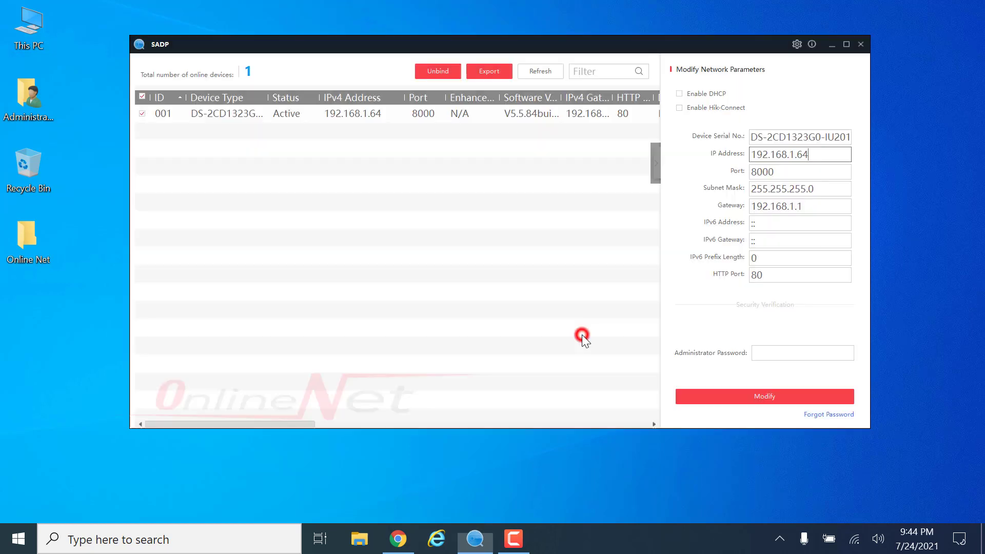
{"action": "left_click", "coordinate": [540, 71]}
{"action": "left_click", "coordinate": [142, 114]}
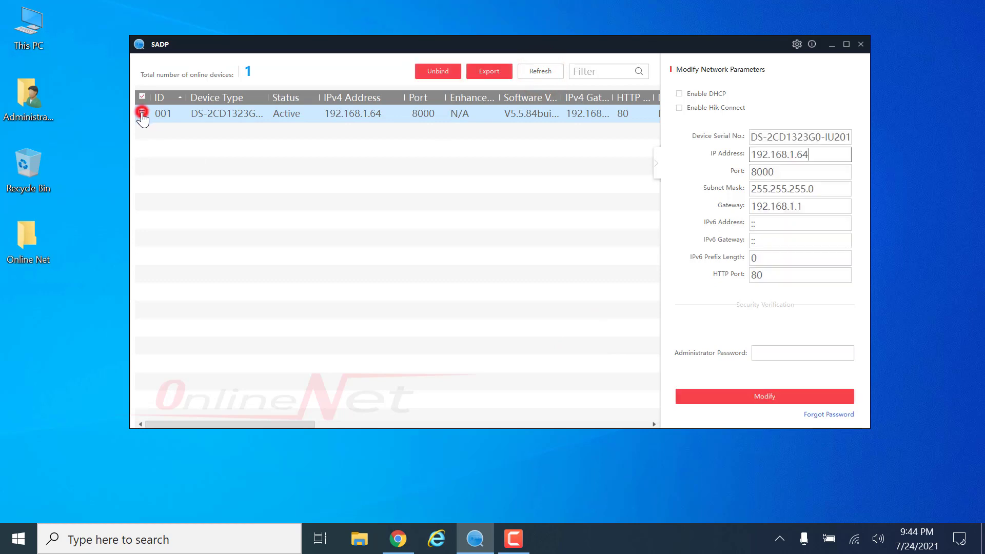
{"action": "left_click", "coordinate": [679, 94]}
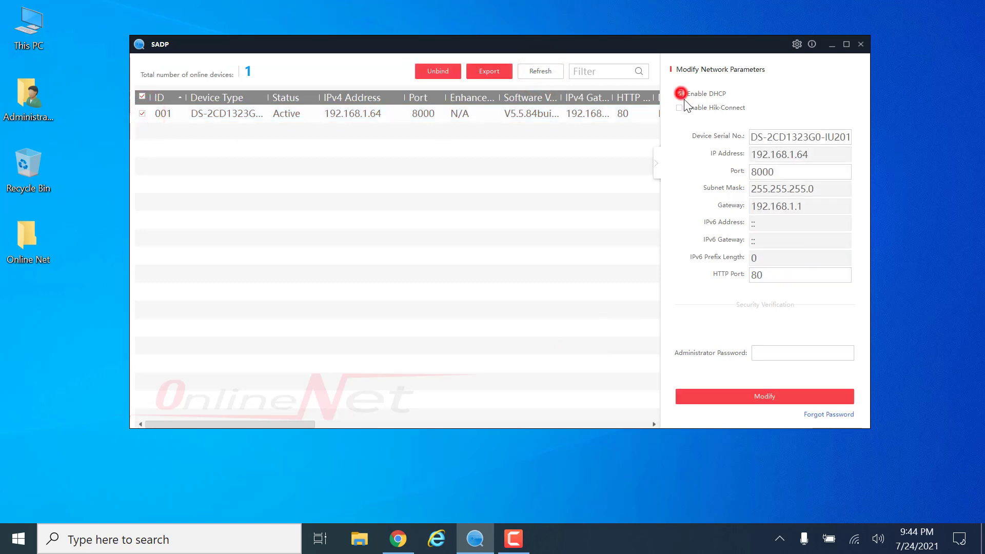
{"action": "left_click", "coordinate": [799, 349]}
{"action": "type", "text": "••"}
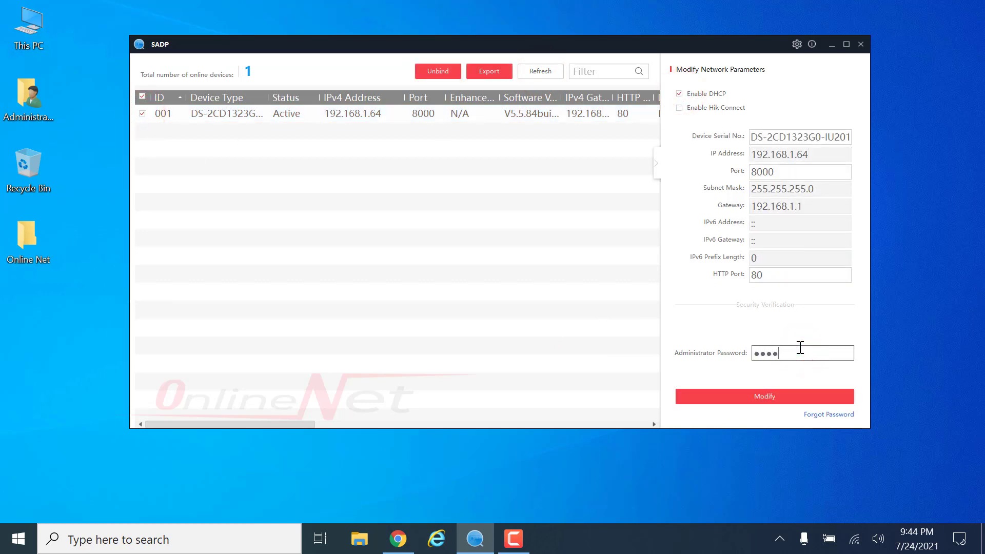
{"action": "type", "text": "••••••"}
{"action": "left_click", "coordinate": [798, 395]}
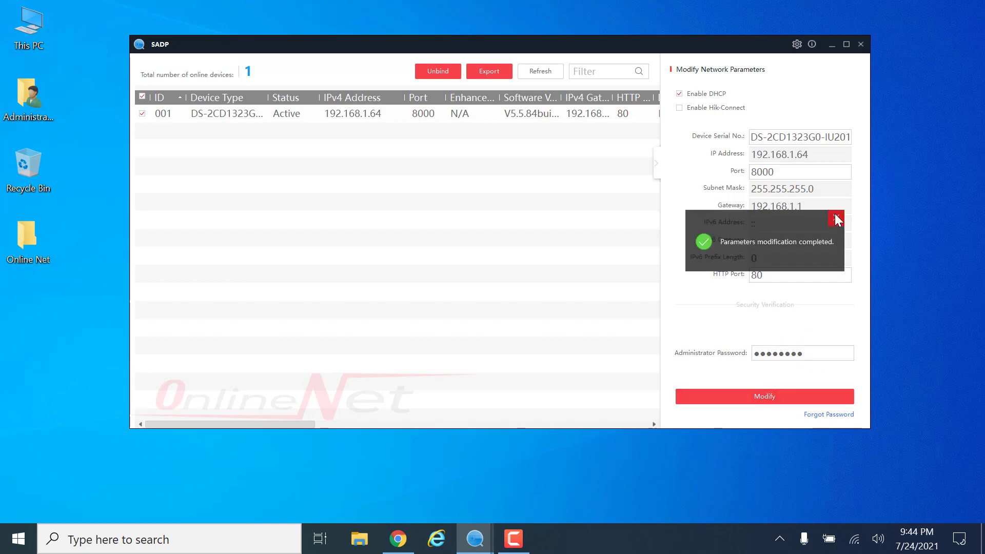
{"action": "left_click", "coordinate": [833, 215]}
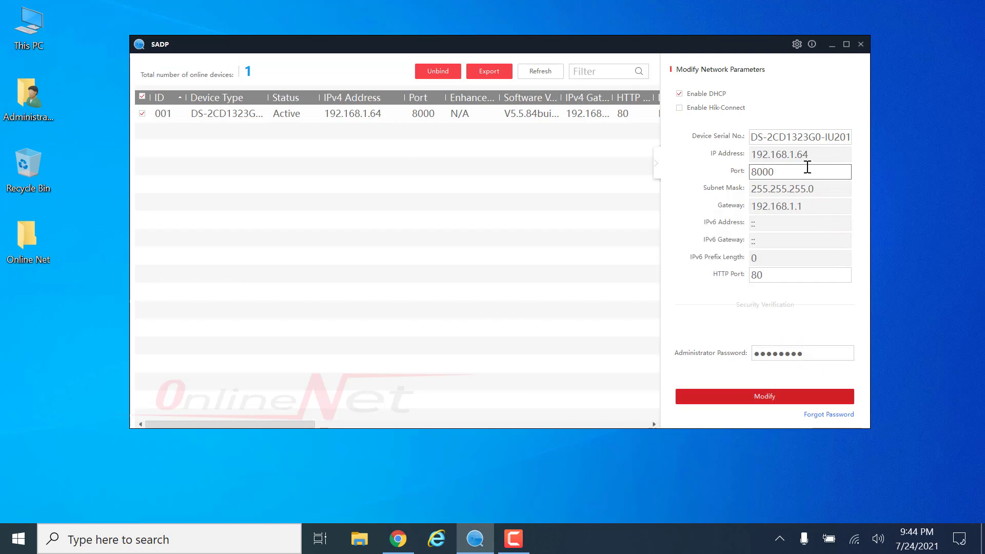
- Refresh and select the camera, disable DHCP, and set its IP to 139.39.9.200
{"action": "left_click", "coordinate": [678, 93]}
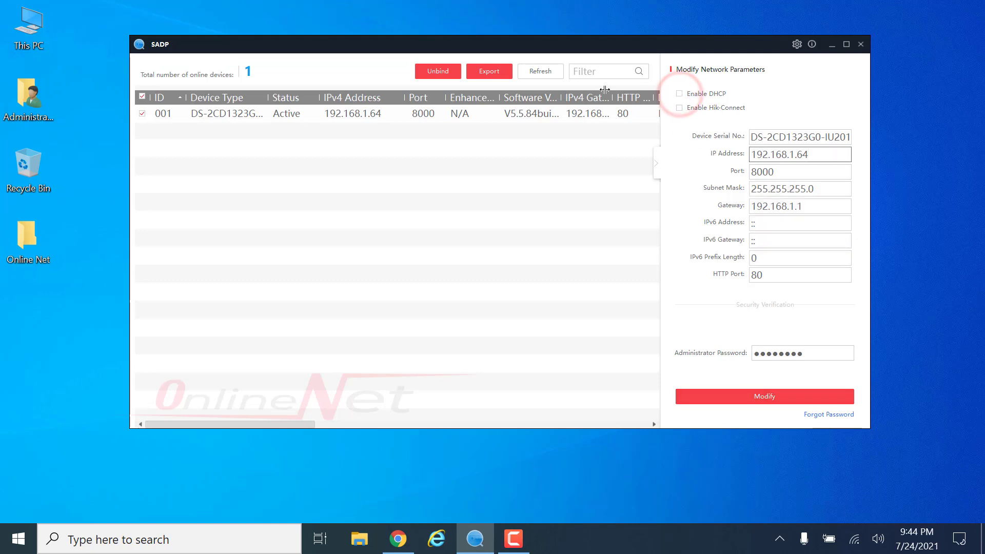
{"action": "left_click", "coordinate": [550, 75]}
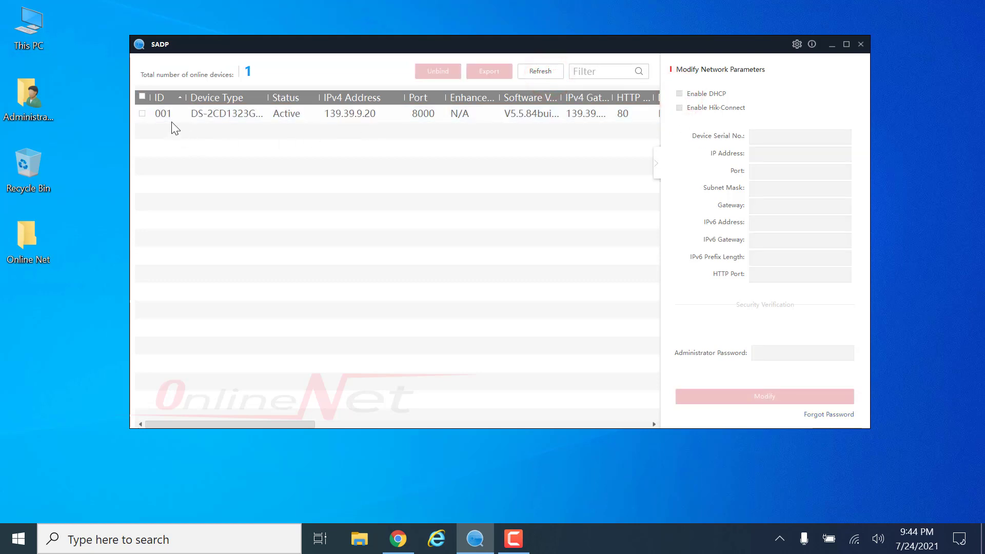
{"action": "left_click", "coordinate": [142, 114]}
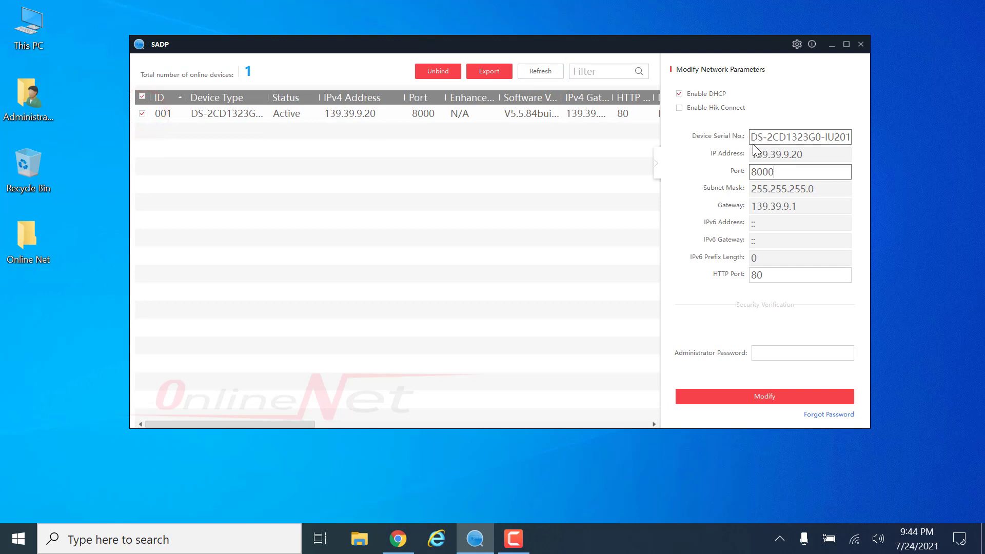
{"action": "left_click", "coordinate": [678, 93]}
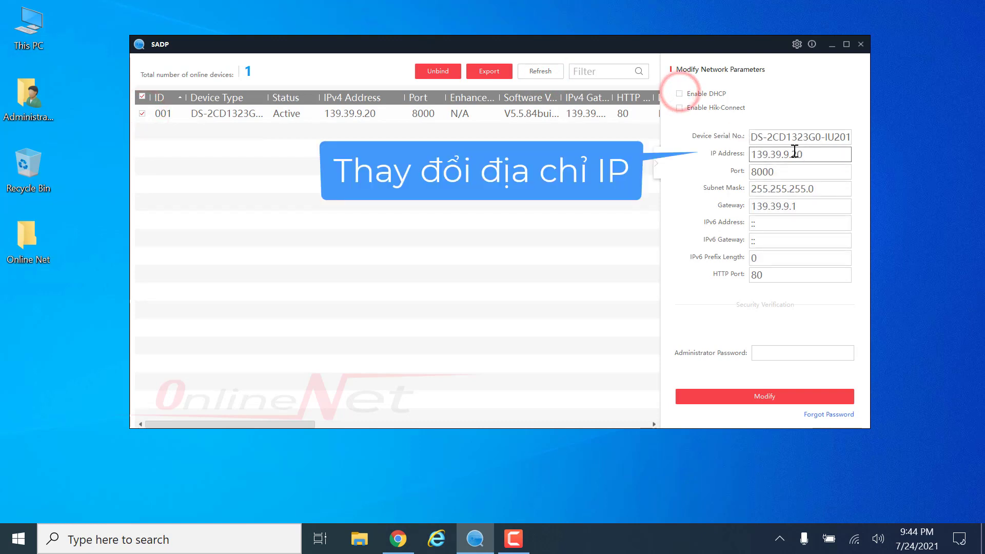
{"action": "left_click", "coordinate": [795, 151]}
{"action": "type", "text": "0"}
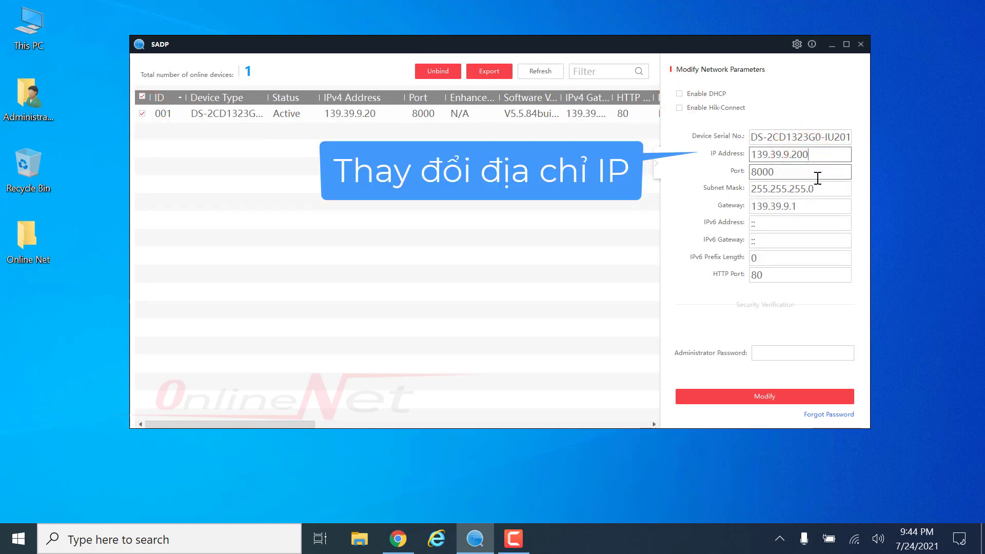
{"action": "left_click", "coordinate": [790, 206]}
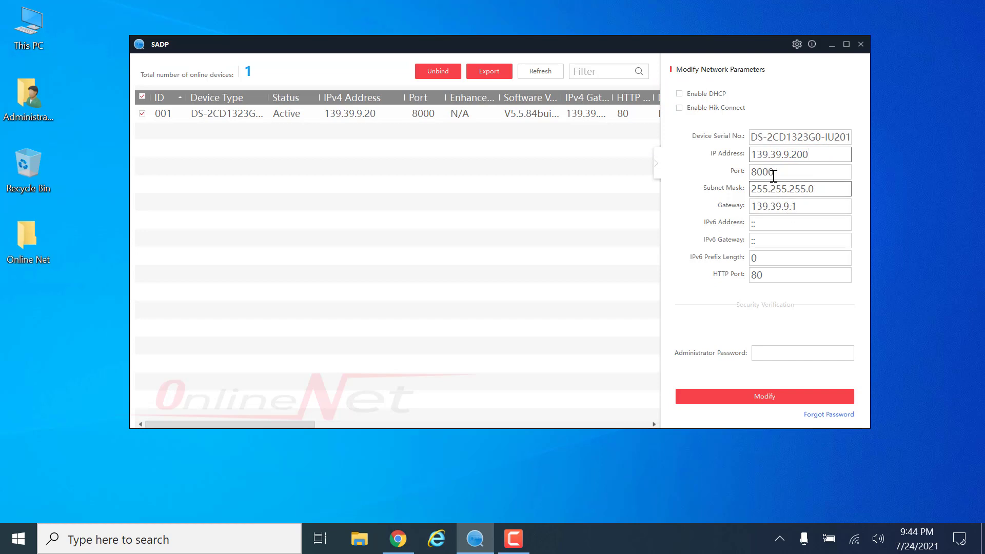
- Set HTTP port 81 and server port 8001, then save with the admin password
{"action": "left_click_drag", "start_coordinate": [757, 278], "coordinate": [764, 279]}
{"action": "type", "text": "1"}
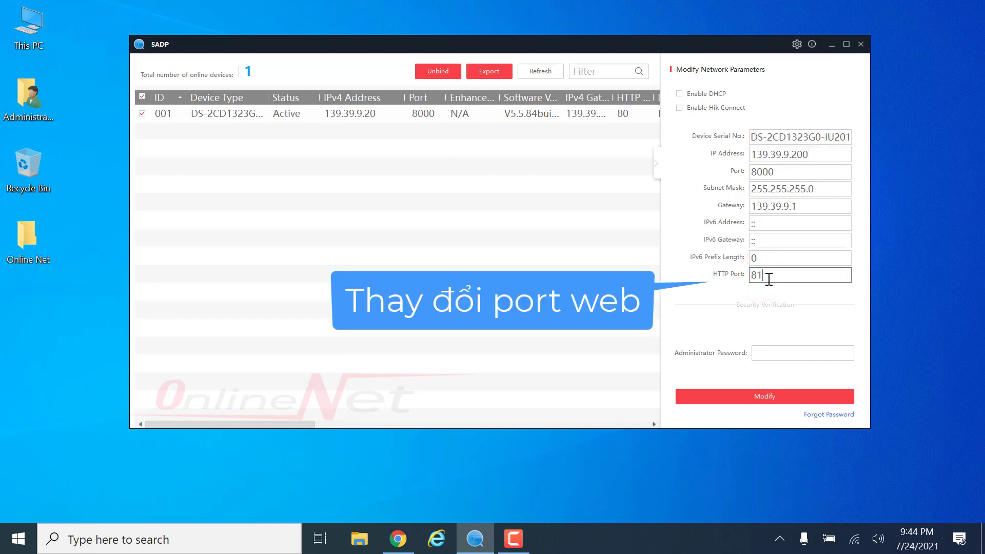
{"action": "left_click_drag", "start_coordinate": [774, 171], "coordinate": [768, 167]}
{"action": "type", "text": "1"}
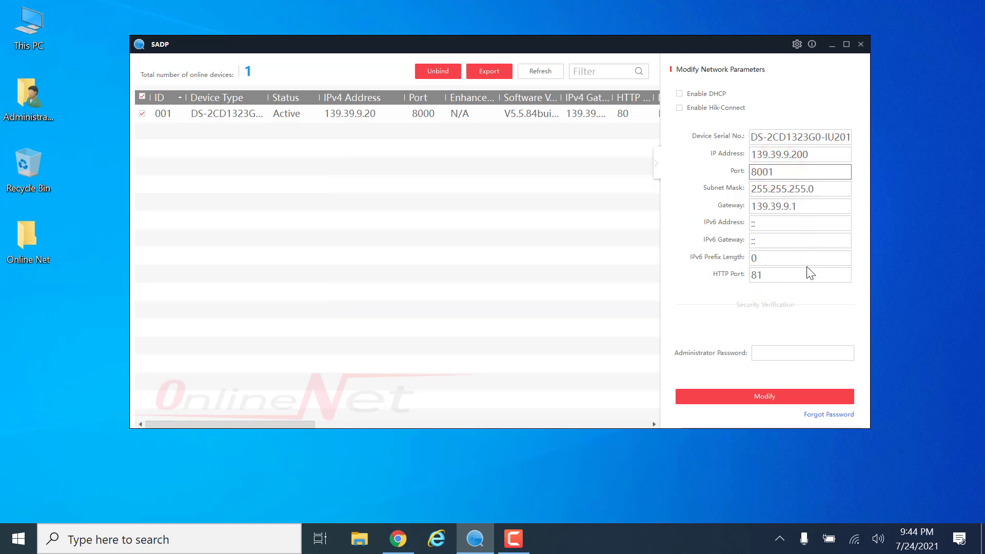
{"action": "left_click", "coordinate": [783, 359]}
{"action": "type", "text": "••"}
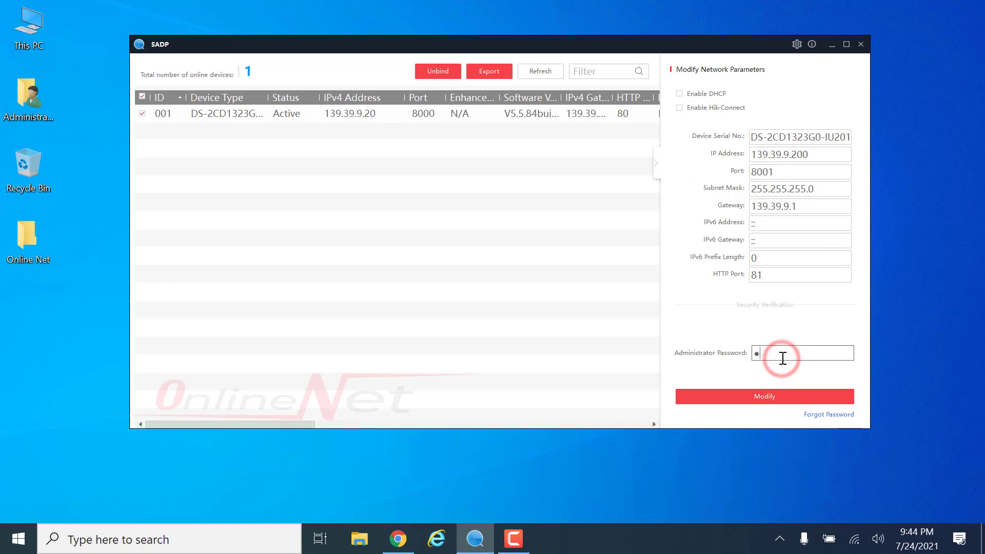
{"action": "type", "text": "••••••"}
{"action": "left_click", "coordinate": [779, 395]}
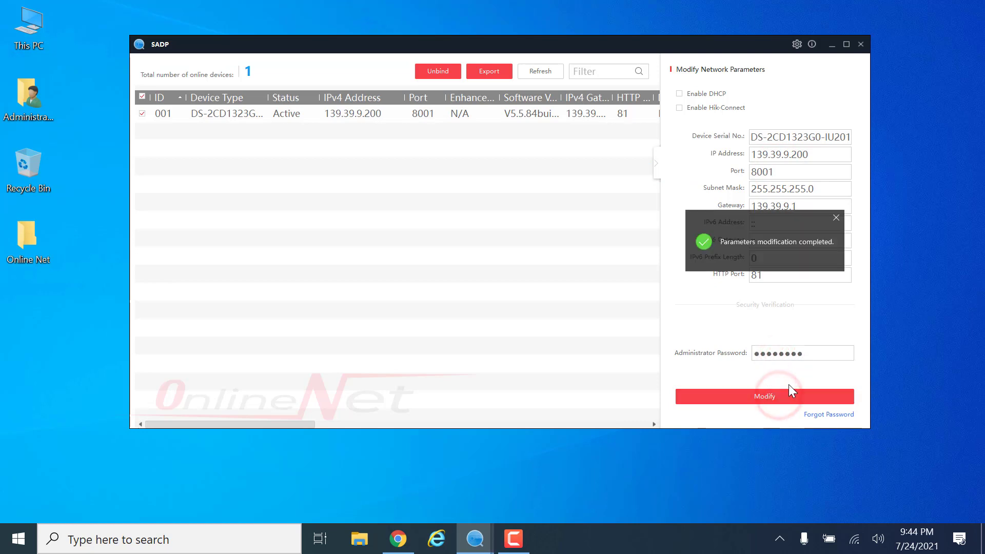
{"action": "left_click", "coordinate": [833, 219]}
- Refresh the device list and select the camera to check its new settings
{"action": "left_click", "coordinate": [534, 71]}
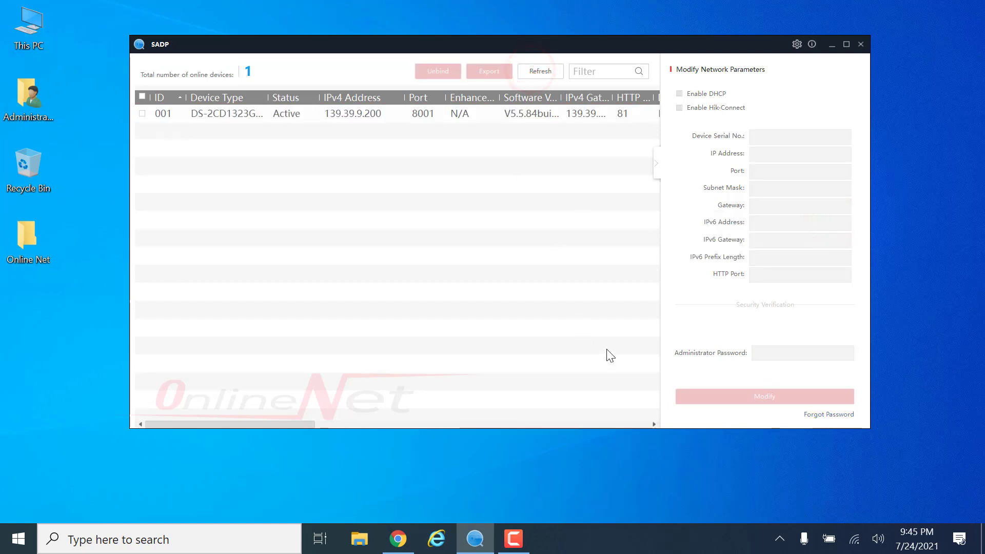
{"action": "left_click", "coordinate": [180, 114]}
{"action": "left_click", "coordinate": [143, 114]}
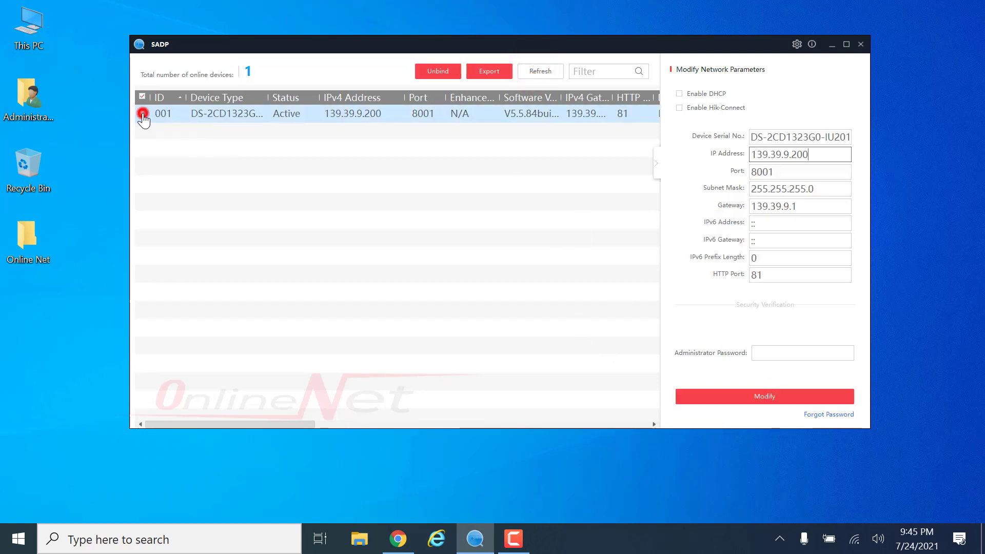
- Open the camera's web page at 139.39.9.200:81 and log in with the admin credentials
{"action": "double_click", "coordinate": [347, 111]}
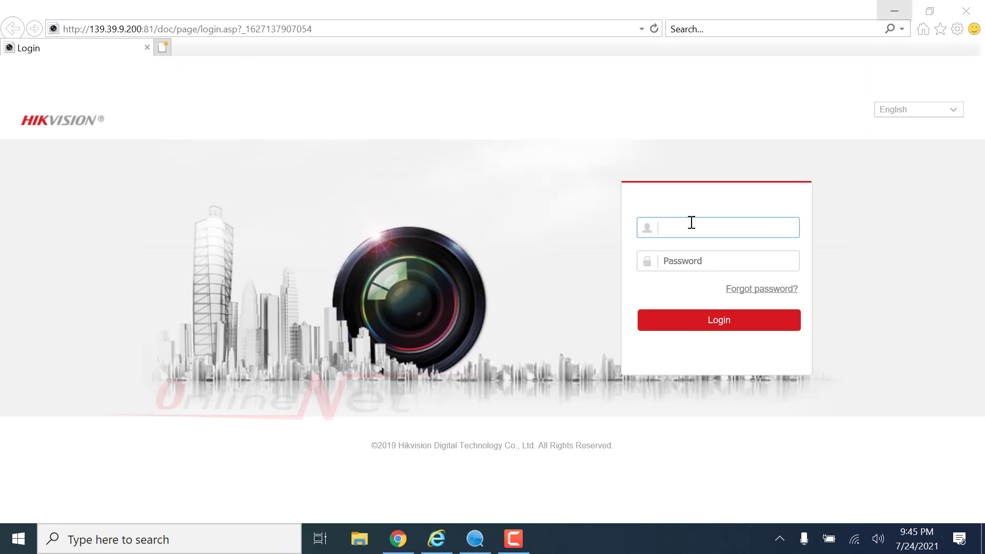
{"action": "left_click", "coordinate": [690, 230]}
{"action": "type", "text": "admin"}
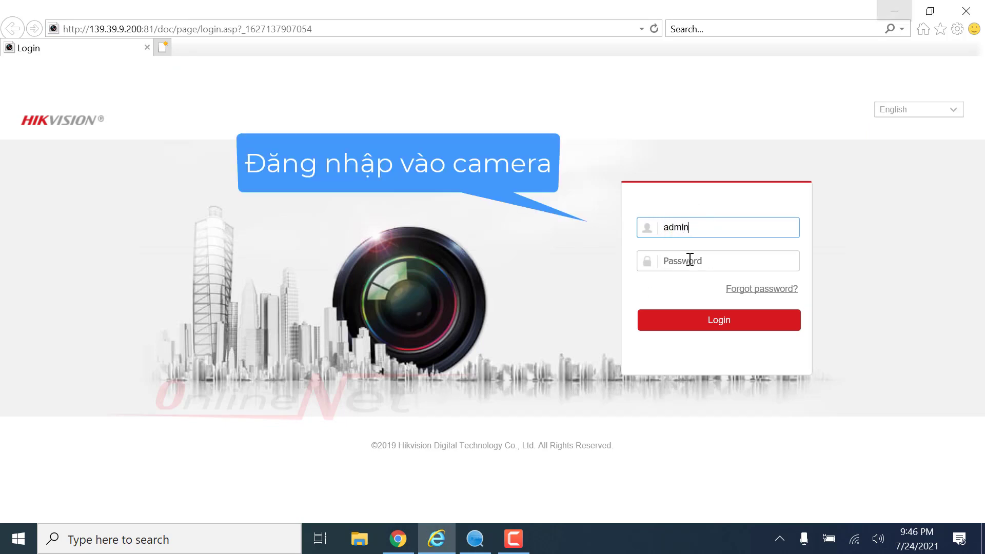
{"action": "left_click", "coordinate": [690, 260]}
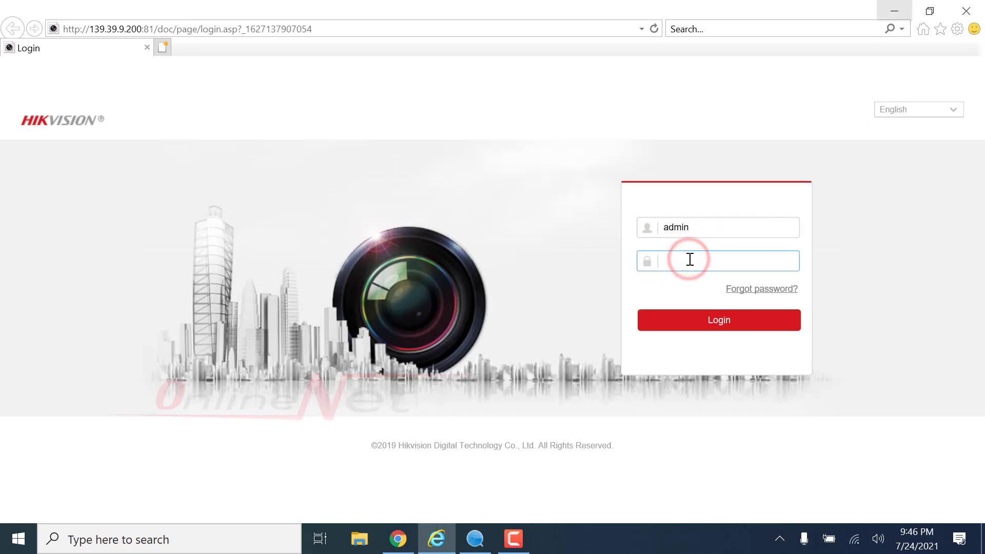
{"action": "type", "text": "a"}
{"action": "left_click", "coordinate": [692, 323]}
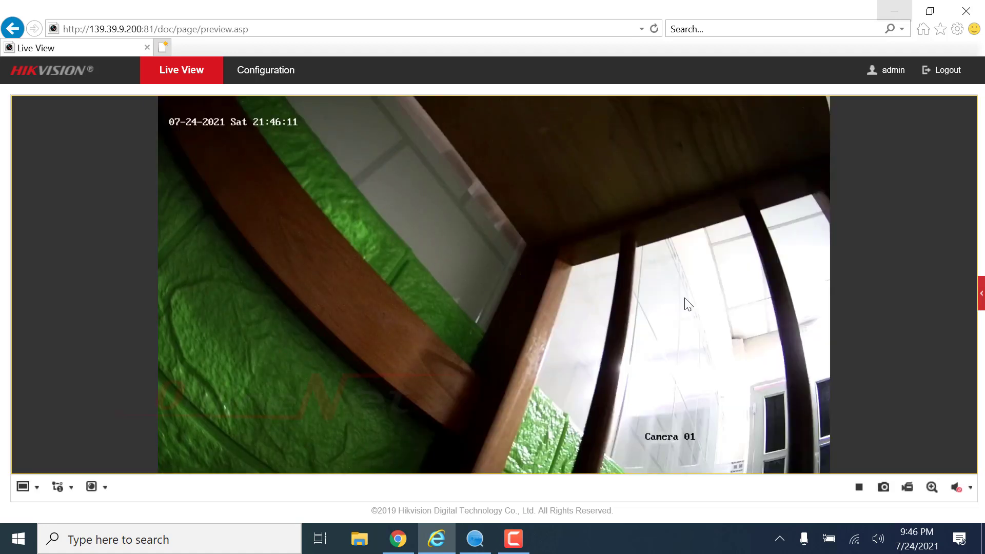
- Set Preferred DNS 8.8.8.8 and Alternate DNS 8.8.4.4 under Network Basic Settings and save
{"action": "left_click", "coordinate": [266, 72]}
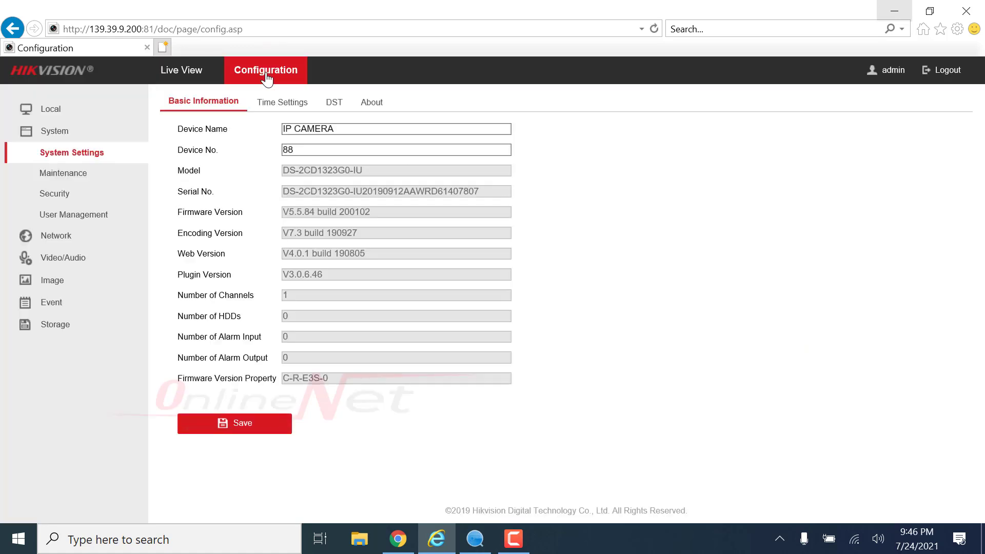
{"action": "left_click", "coordinate": [51, 237]}
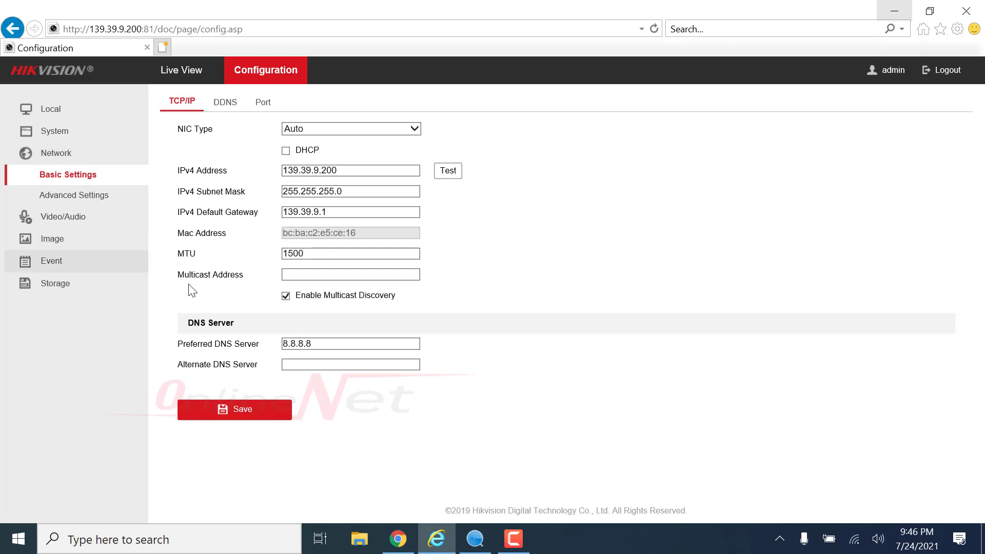
{"action": "left_click_drag", "start_coordinate": [322, 344], "coordinate": [275, 344]}
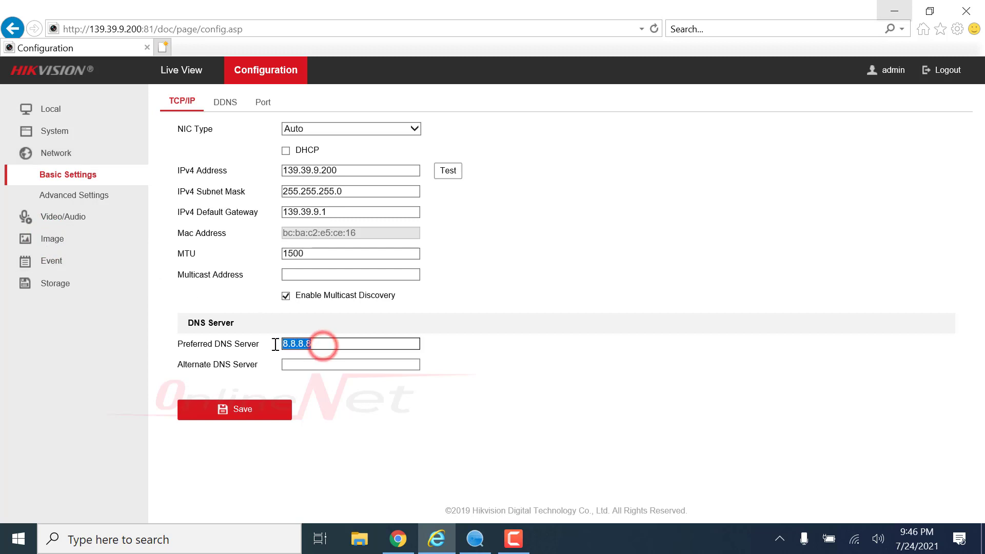
{"action": "left_click", "coordinate": [316, 365]}
{"action": "type", "text": "8.8."}
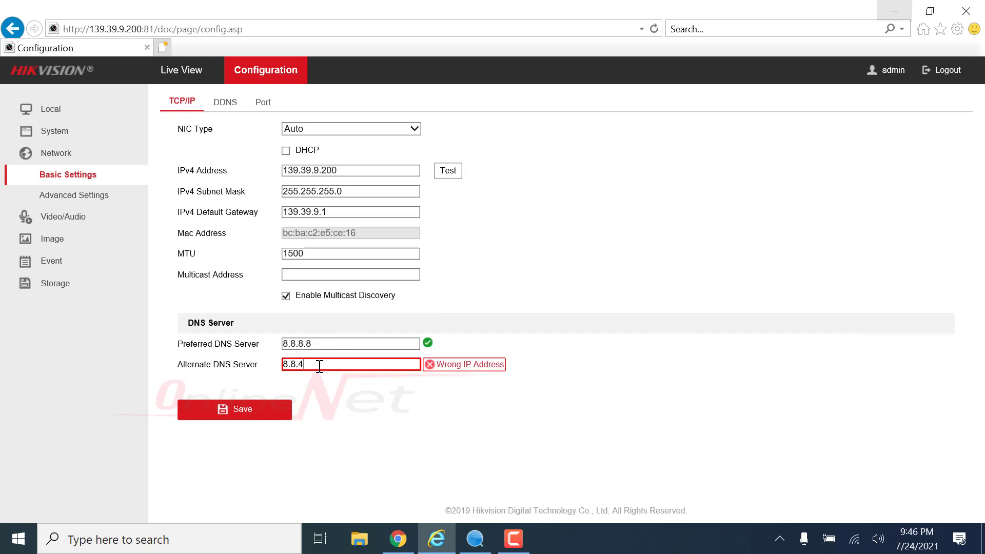
{"action": "type", "text": "4.4"}
{"action": "left_click", "coordinate": [272, 410]}
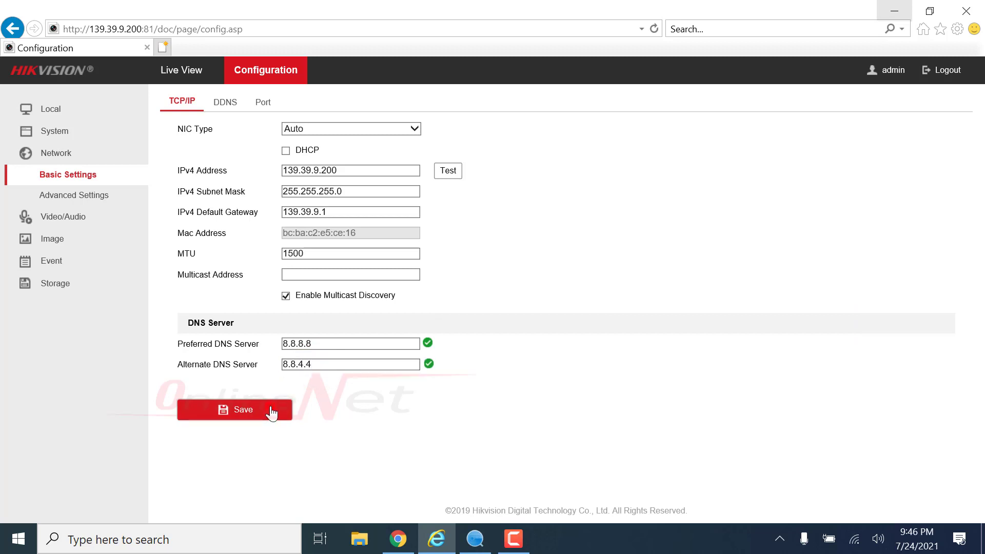
{"action": "double_click", "coordinate": [317, 343]}
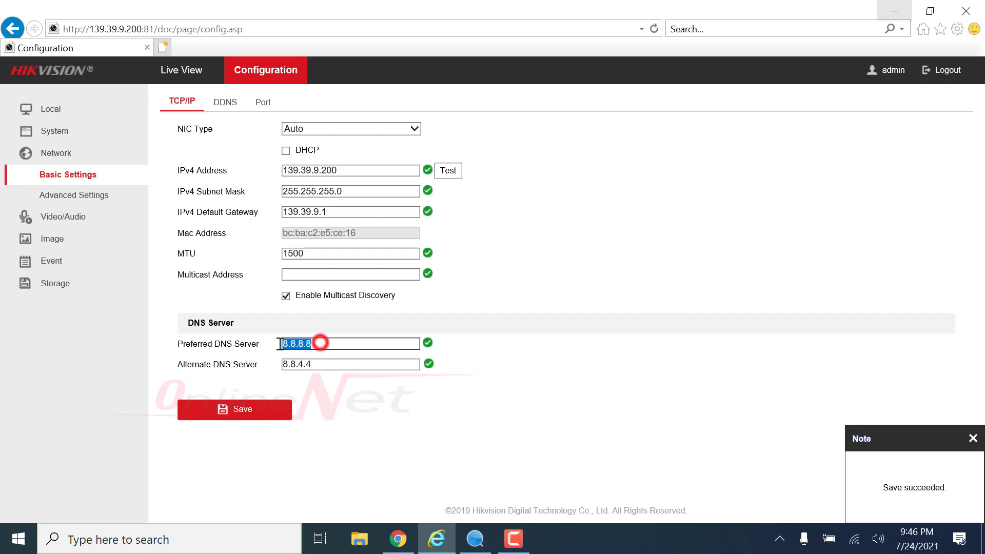
{"action": "double_click", "coordinate": [319, 364]}
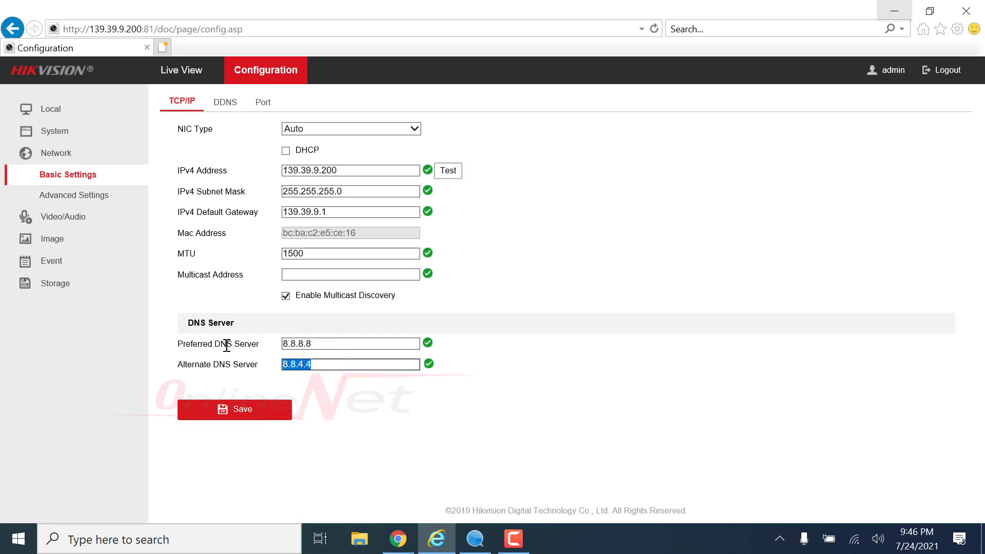
- Change the RTSP port from 554 to 1024, keeping HTTP 81 and server 8001, and save
{"action": "left_click", "coordinate": [265, 101]}
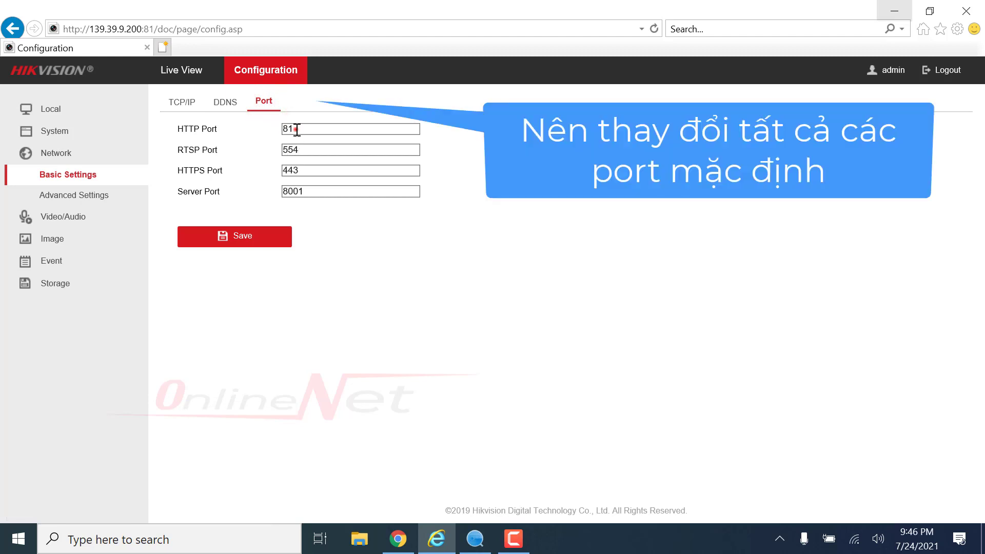
{"action": "double_click", "coordinate": [293, 130]}
{"action": "left_click", "coordinate": [312, 194]}
{"action": "double_click", "coordinate": [312, 194]}
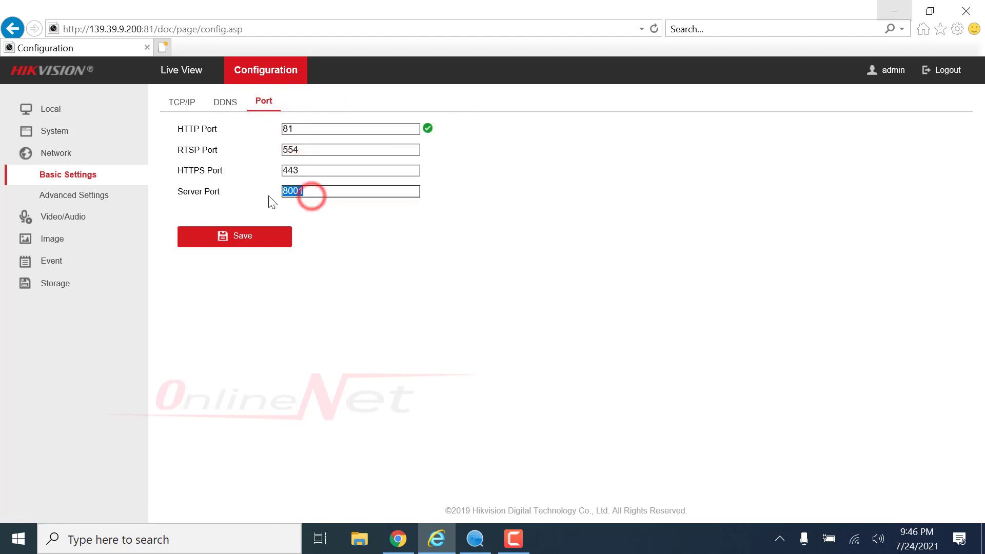
{"action": "left_click", "coordinate": [183, 149]}
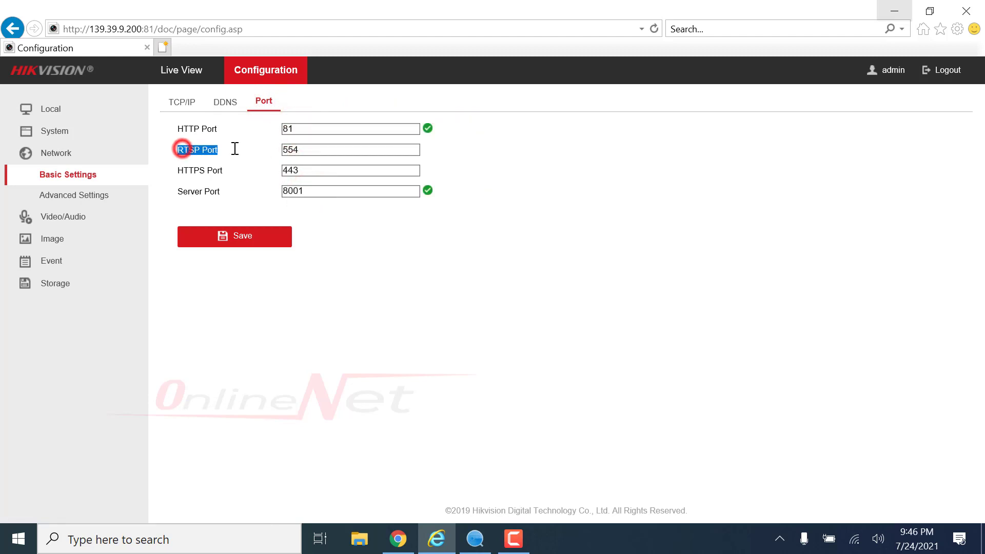
{"action": "double_click", "coordinate": [302, 150]}
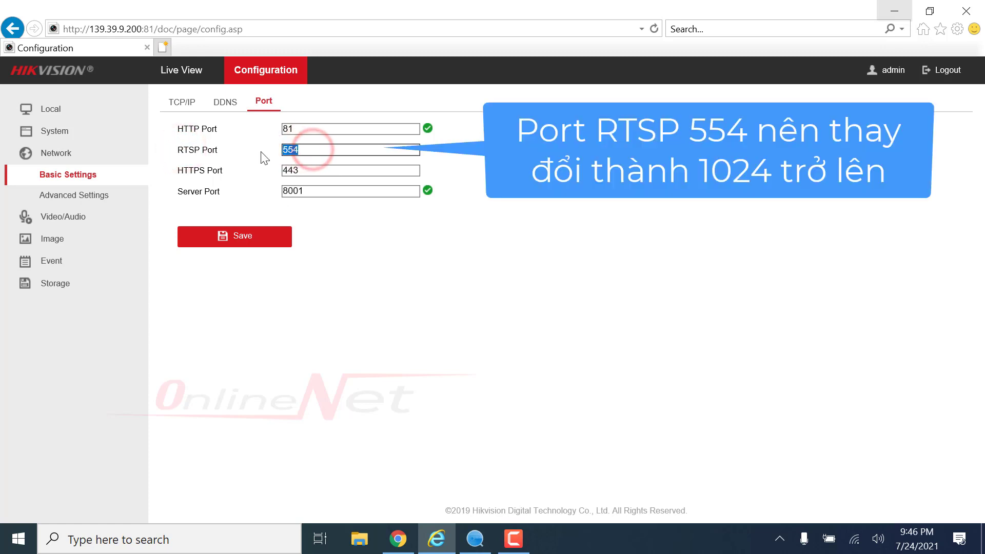
{"action": "type", "text": "1024"}
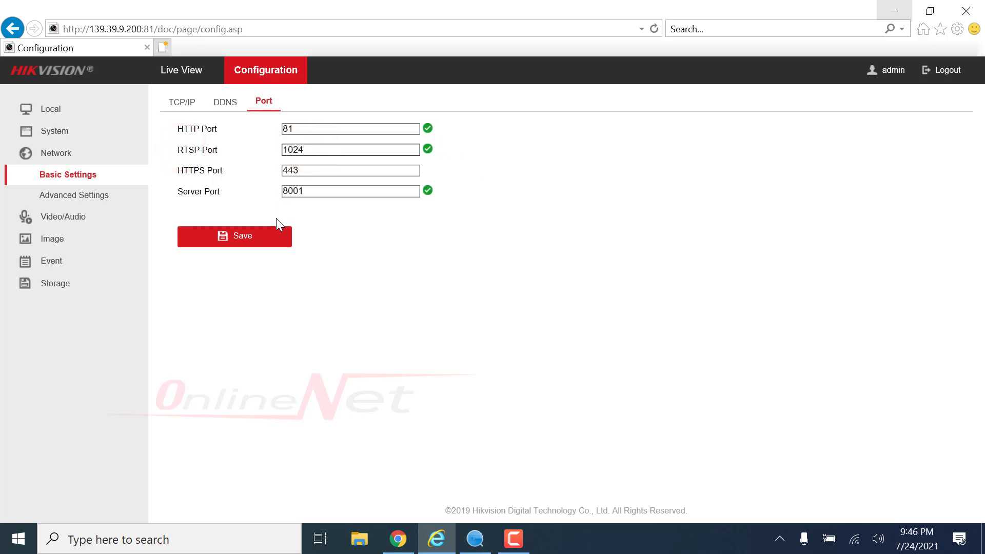
{"action": "left_click", "coordinate": [260, 245]}
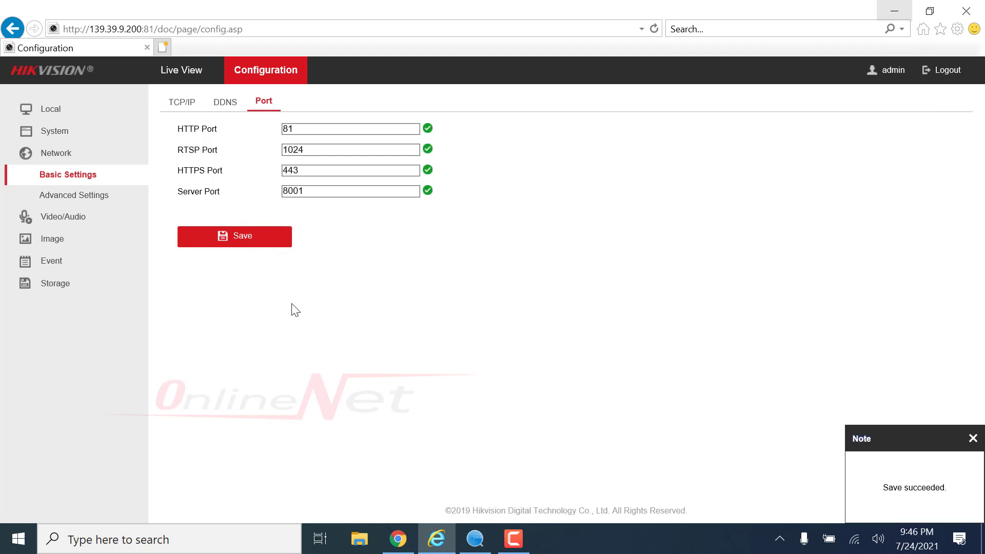
{"action": "left_click", "coordinate": [216, 107]}
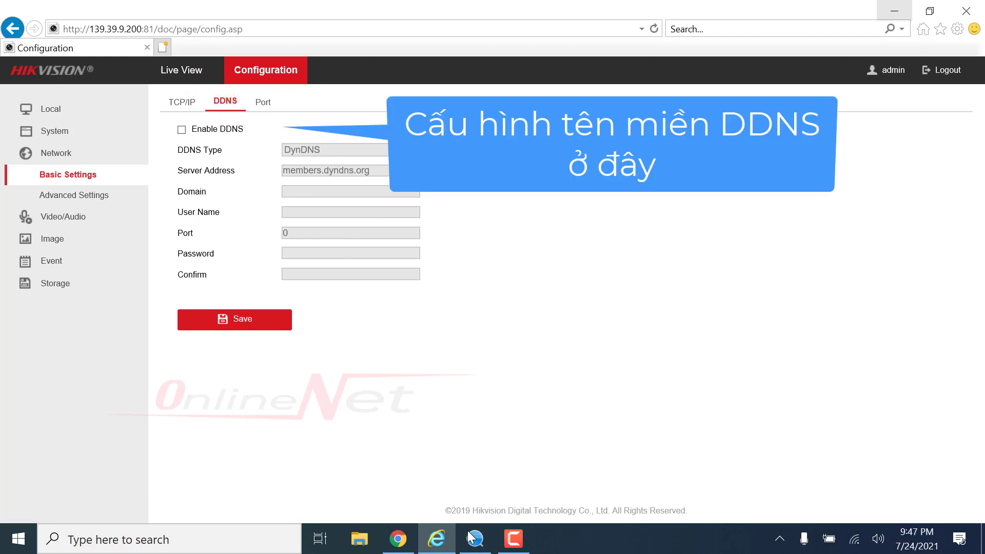
{"action": "left_click", "coordinate": [398, 538]}
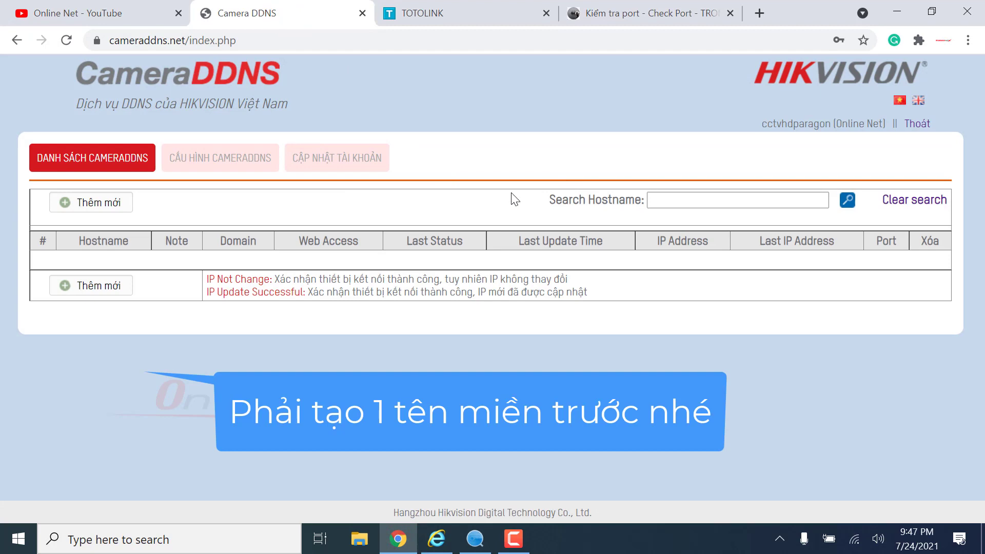
- Add a new CameraDDNS hostname onlinenet on port 81, entering the security code
{"action": "left_click", "coordinate": [728, 131]}
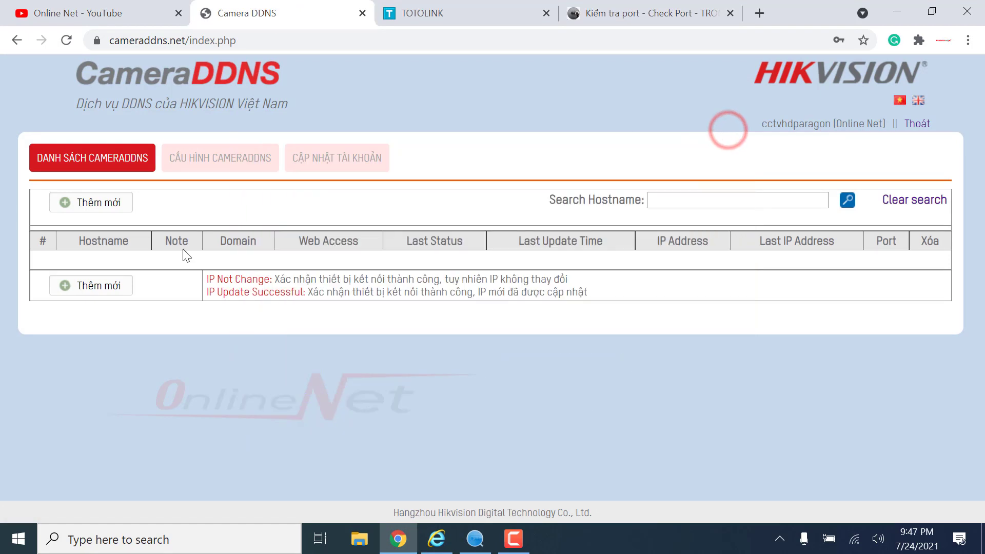
{"action": "left_click", "coordinate": [96, 202]}
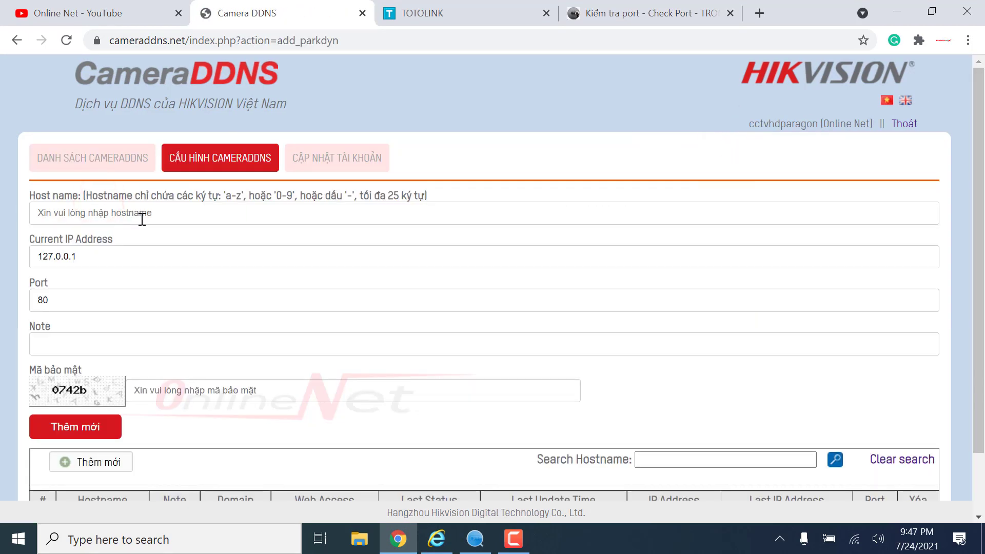
{"action": "left_click", "coordinate": [138, 214]}
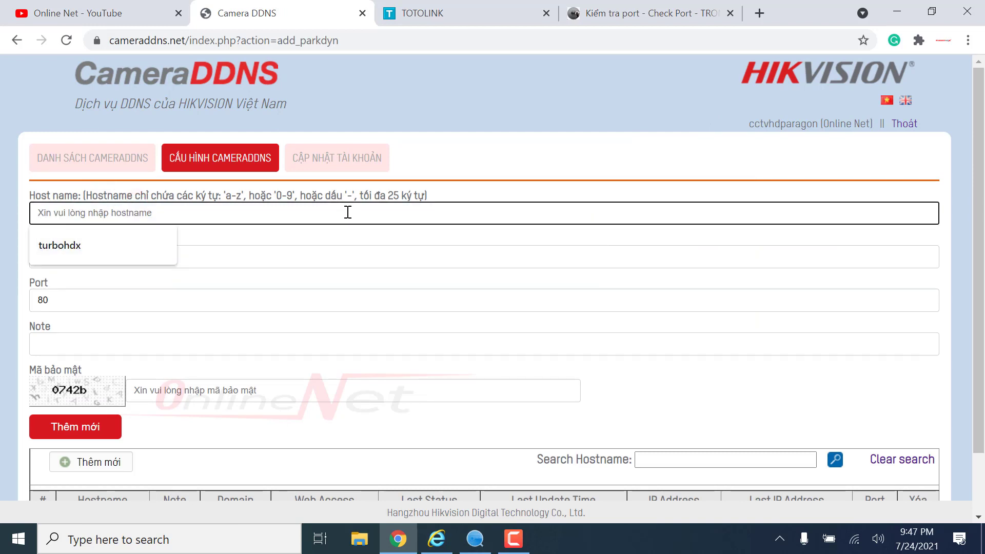
{"action": "type", "text": "onlinenet"}
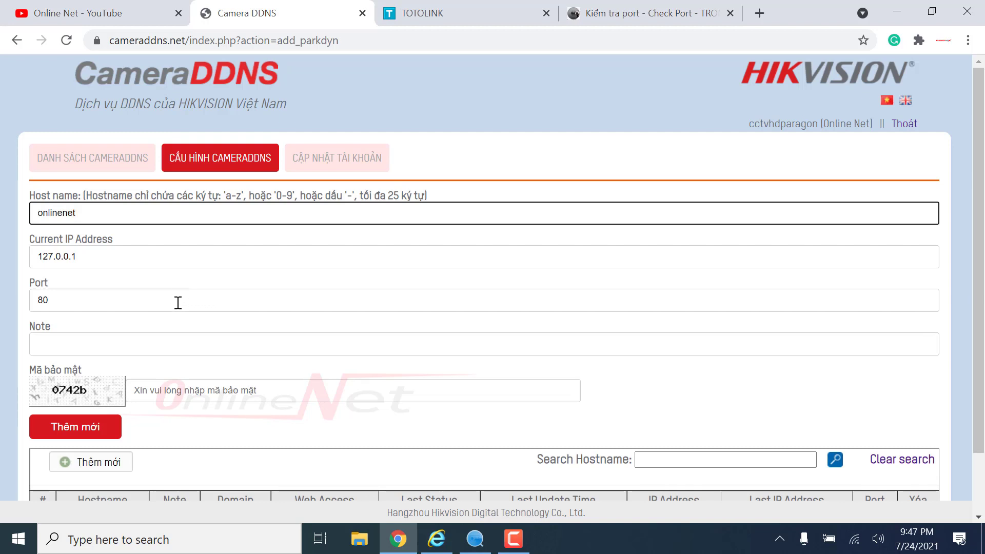
{"action": "left_click", "coordinate": [138, 307]}
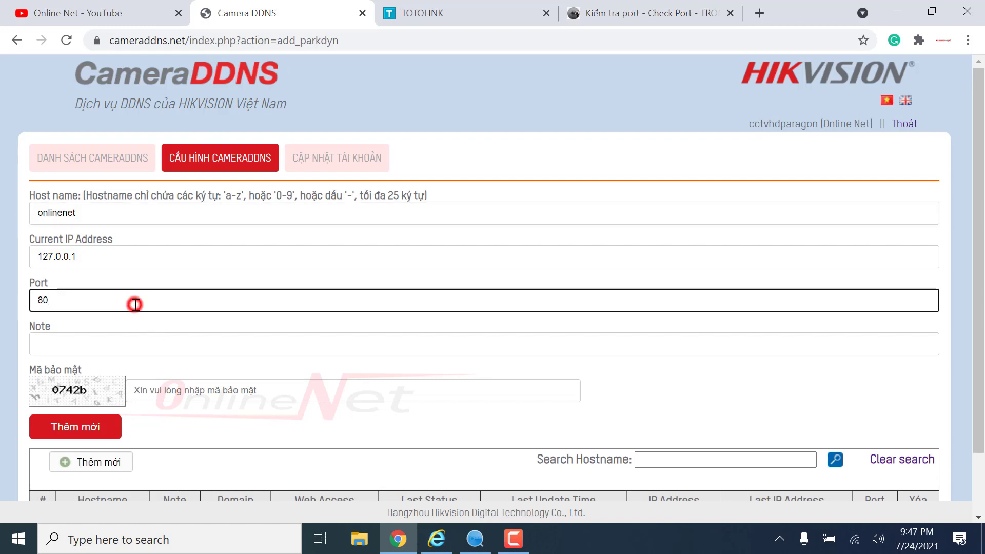
{"action": "key", "text": "BackSpace"}
{"action": "type", "text": "1"}
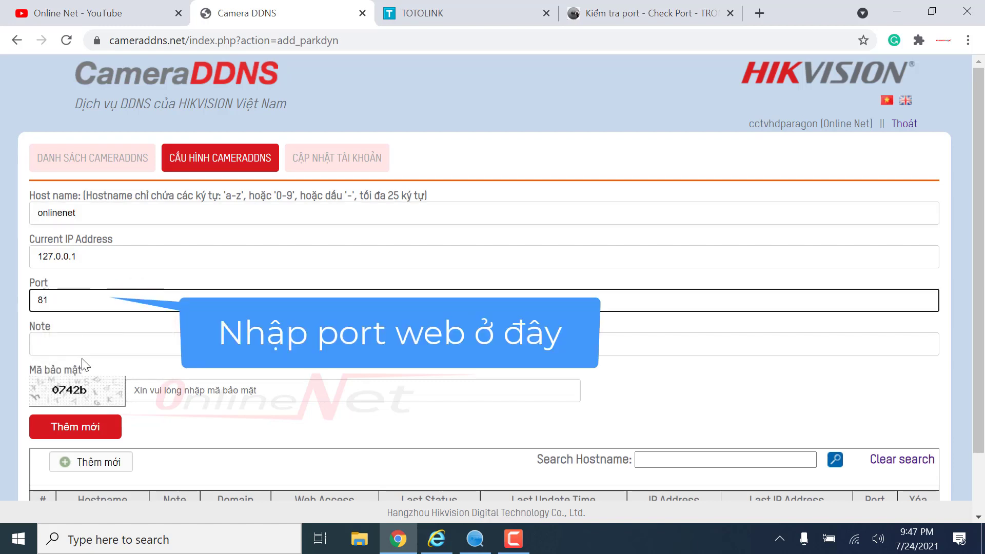
{"action": "left_click", "coordinate": [165, 395]}
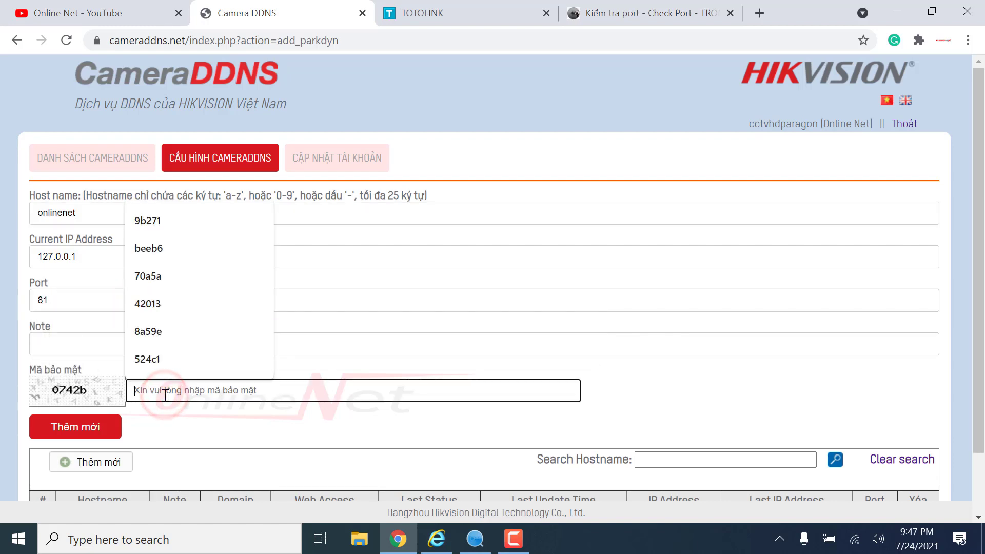
{"action": "type", "text": "0742b"}
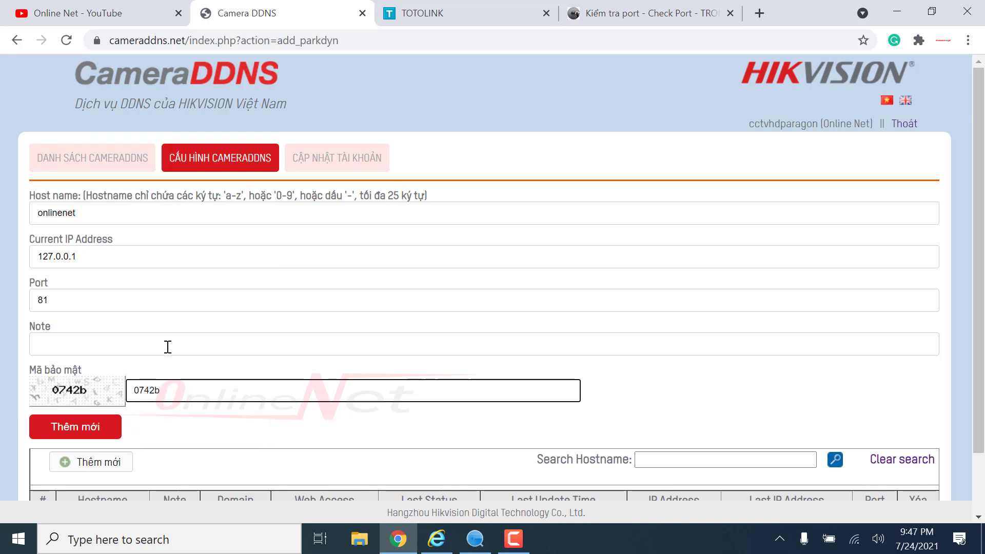
{"action": "left_click", "coordinate": [84, 429]}
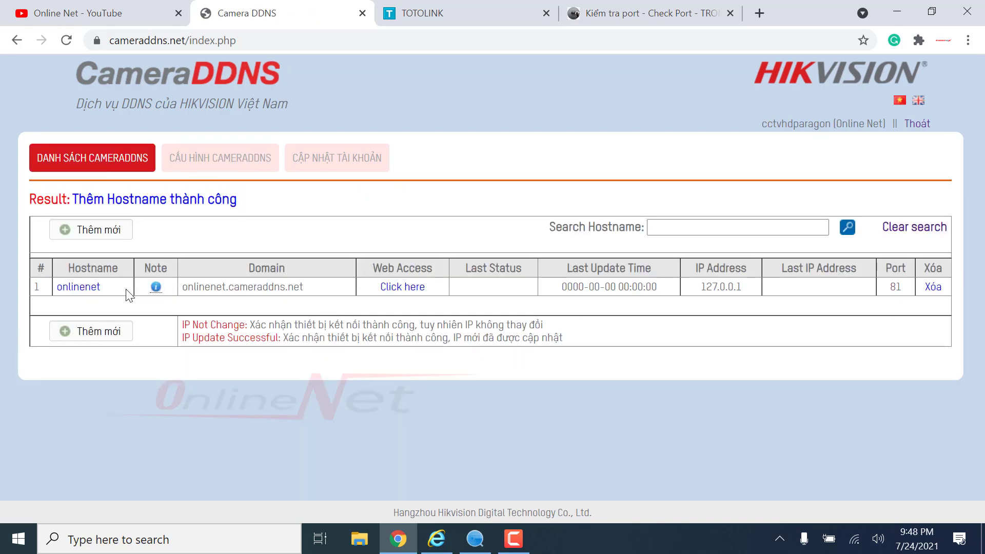
- Check the new domain onlinenet.cameraddns.net and return to the camera's web interface
{"action": "left_click_drag", "start_coordinate": [183, 286], "coordinate": [321, 289]}
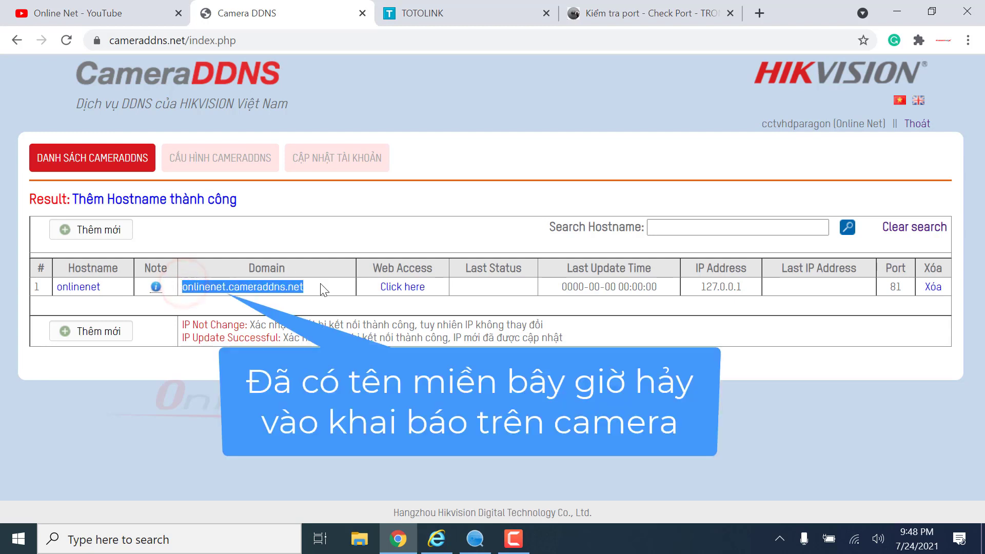
{"action": "left_click", "coordinate": [321, 283]}
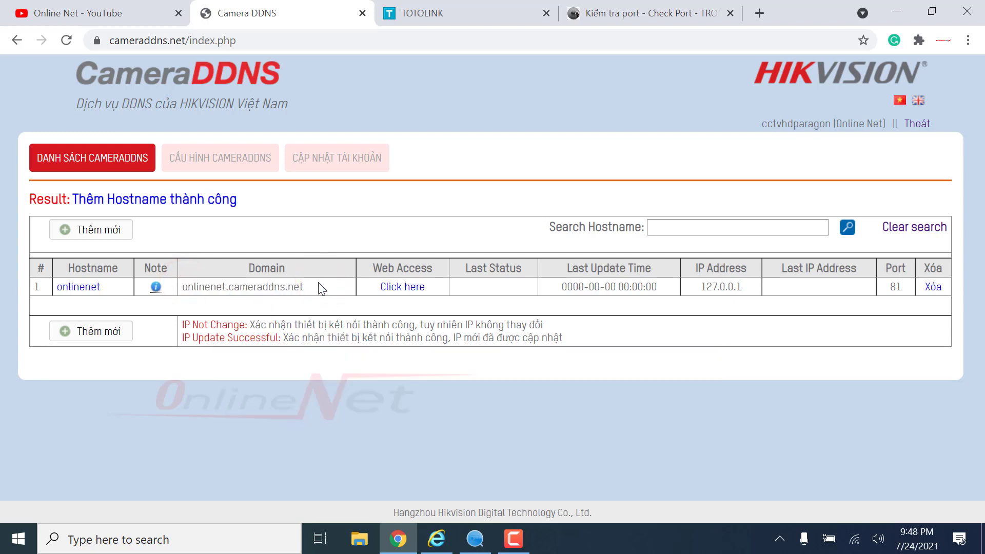
{"action": "left_click", "coordinate": [435, 538]}
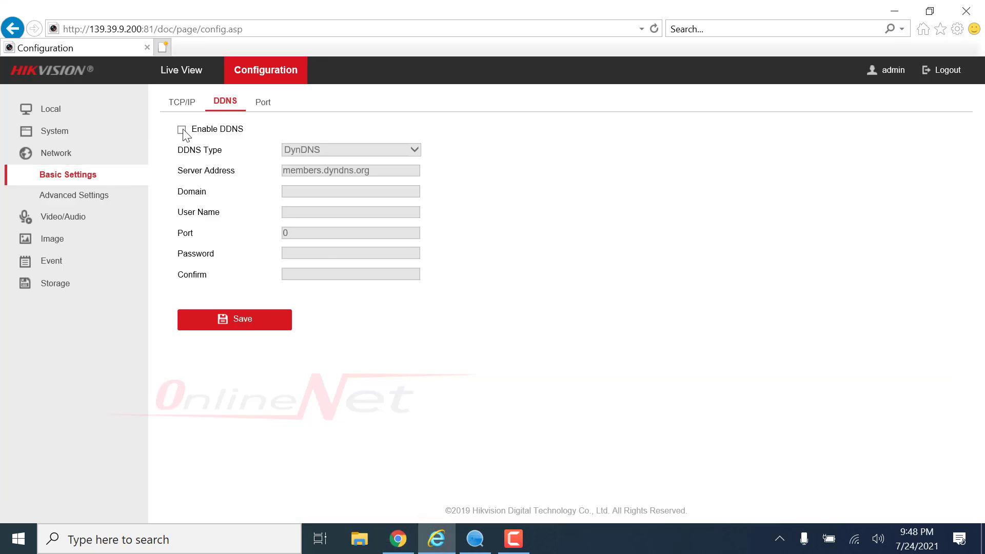
- Enable NO-IP DDNS with server address cameraddns.net and domain onlinenet
{"action": "left_click", "coordinate": [183, 131]}
{"action": "left_click", "coordinate": [415, 149]}
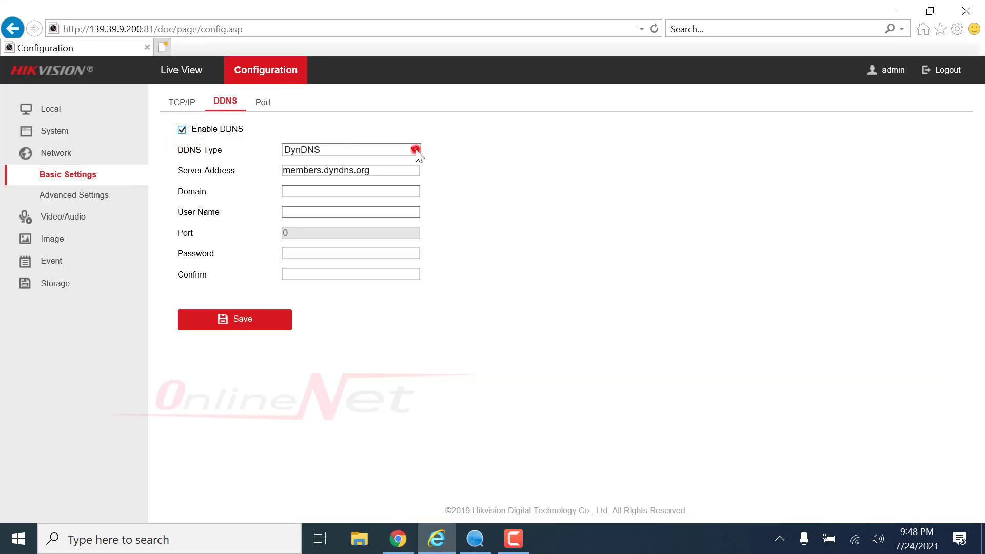
{"action": "left_click", "coordinate": [312, 161]}
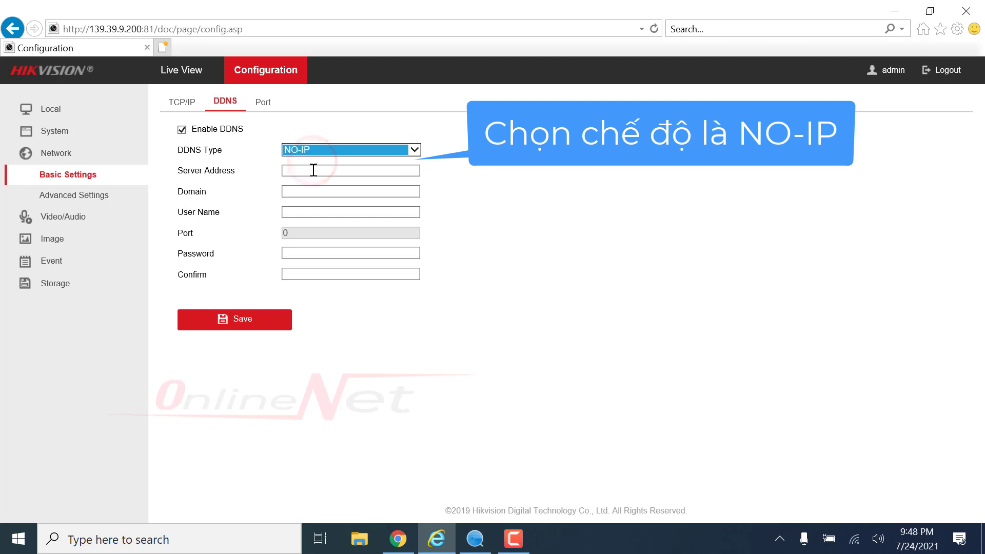
{"action": "left_click", "coordinate": [313, 169]}
{"action": "type", "text": "c"}
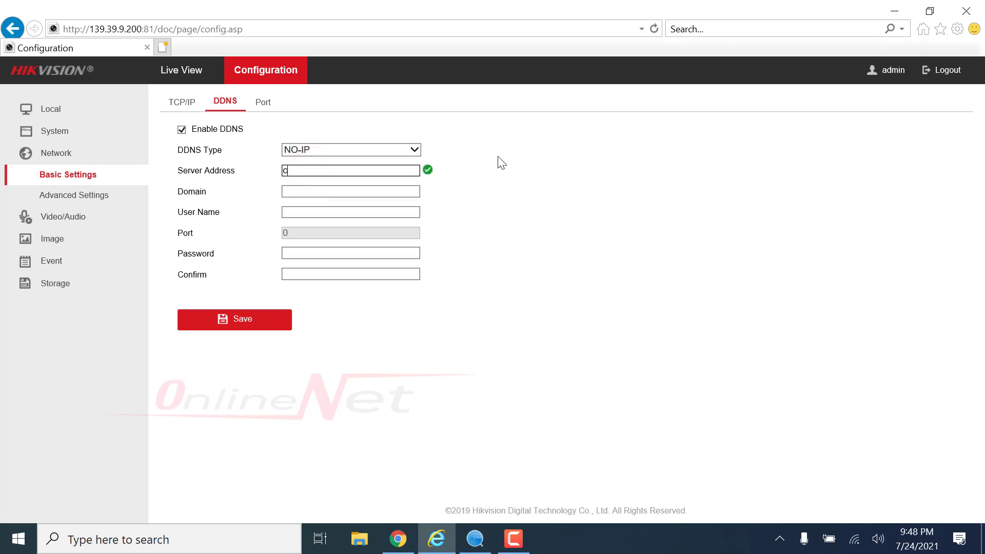
{"action": "type", "text": "ameradd"}
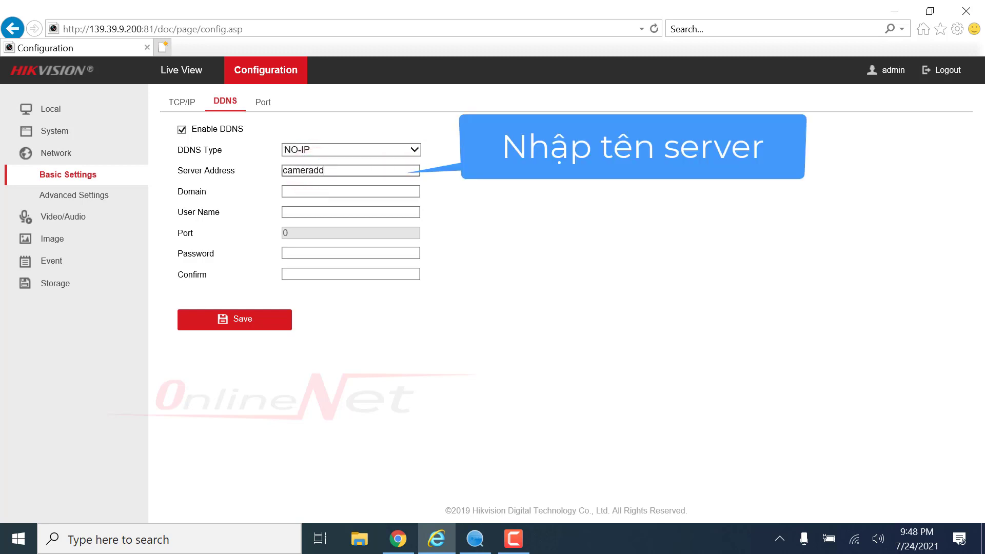
{"action": "type", "text": "ns.net"}
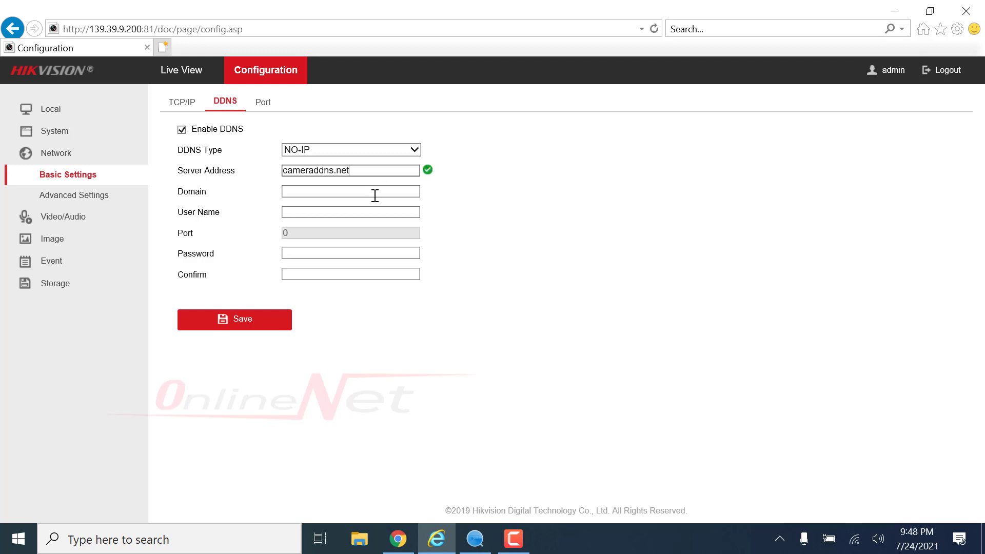
{"action": "left_click", "coordinate": [375, 195]}
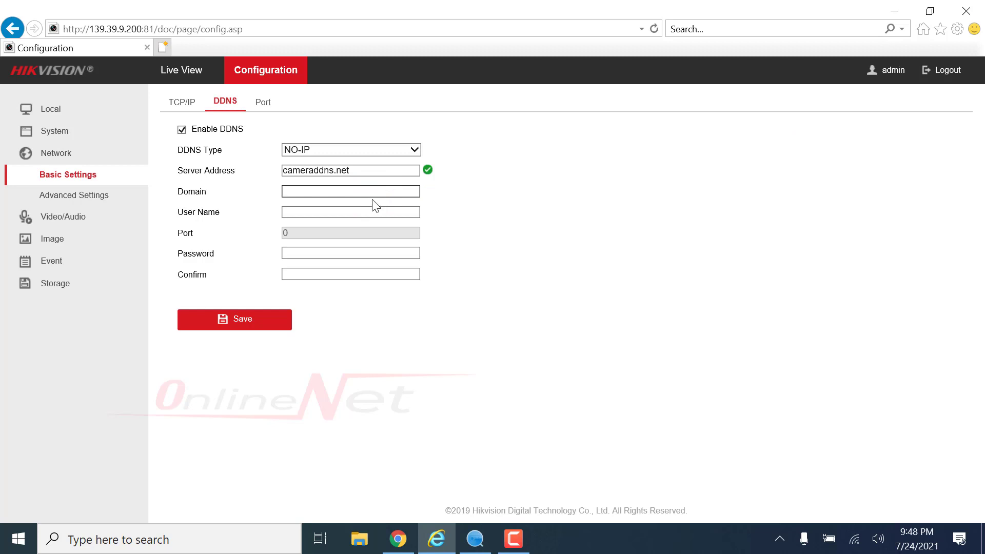
{"action": "type", "text": "onlinenet"}
{"action": "left_click", "coordinate": [362, 213]}
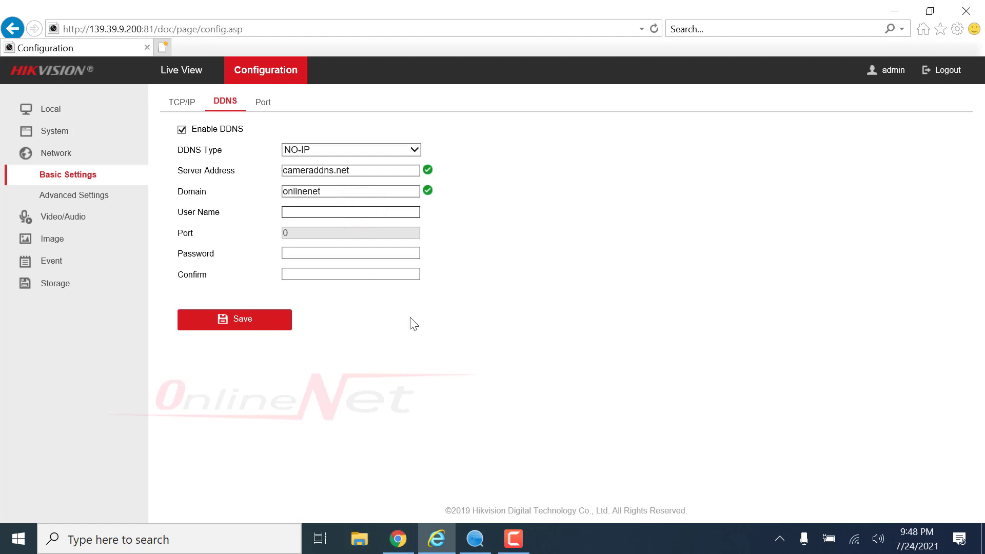
- Copy the DDNS account name from CameraDDNS into the camera's DDNS User Name field
{"action": "left_click", "coordinate": [397, 538]}
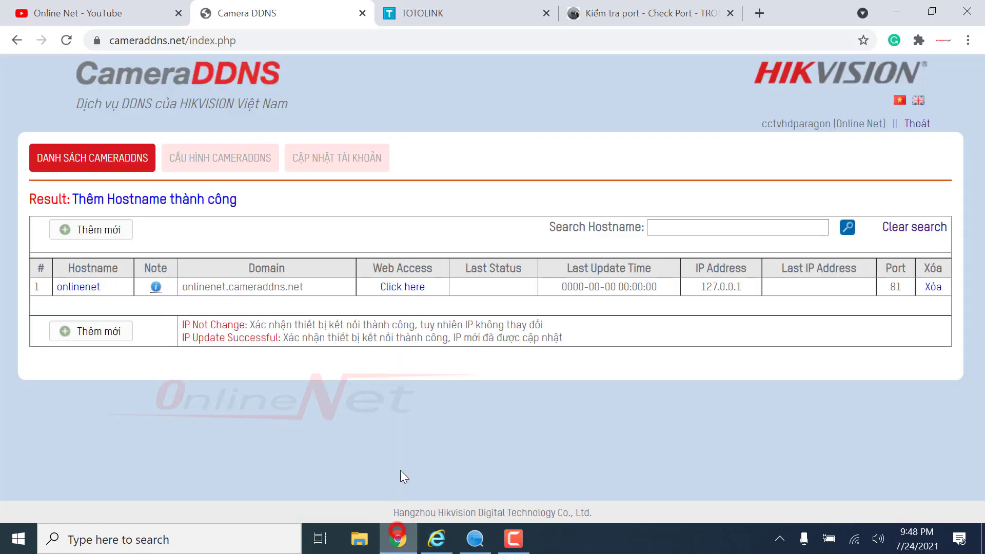
{"action": "left_click", "coordinate": [761, 124]}
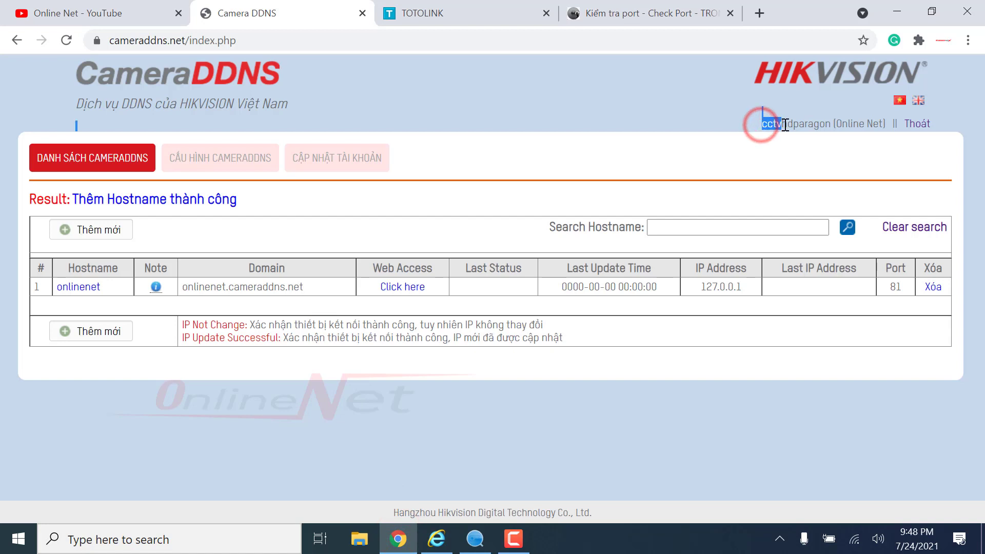
{"action": "left_click_drag", "start_coordinate": [821, 124], "coordinate": [830, 123]}
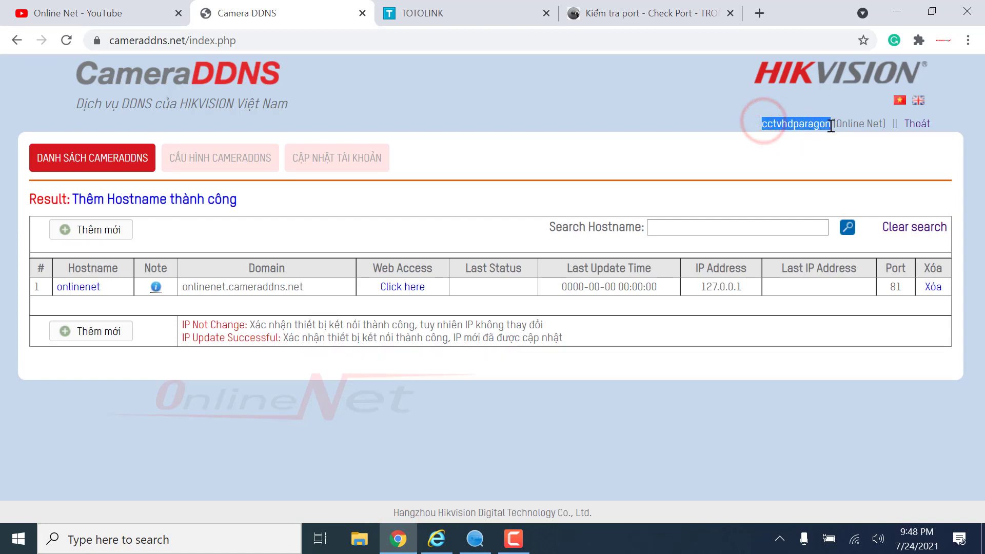
{"action": "right_click", "coordinate": [829, 125]}
{"action": "left_click", "coordinate": [783, 138]}
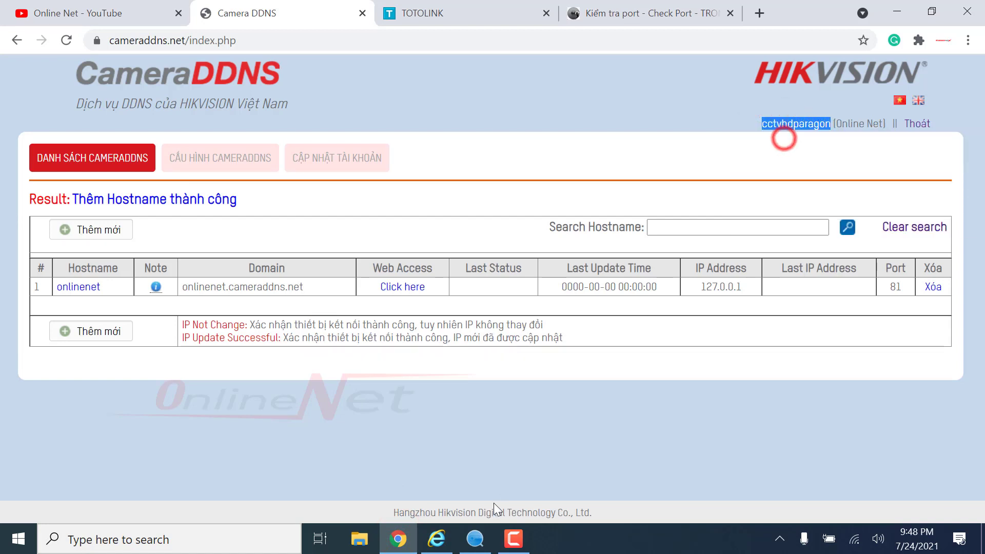
{"action": "left_click", "coordinate": [442, 548]}
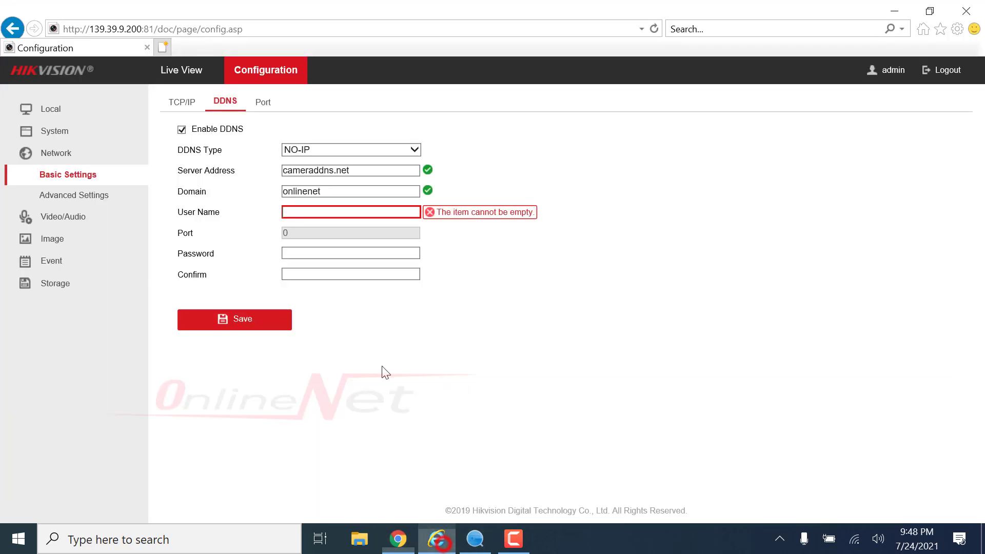
{"action": "left_click", "coordinate": [323, 213]}
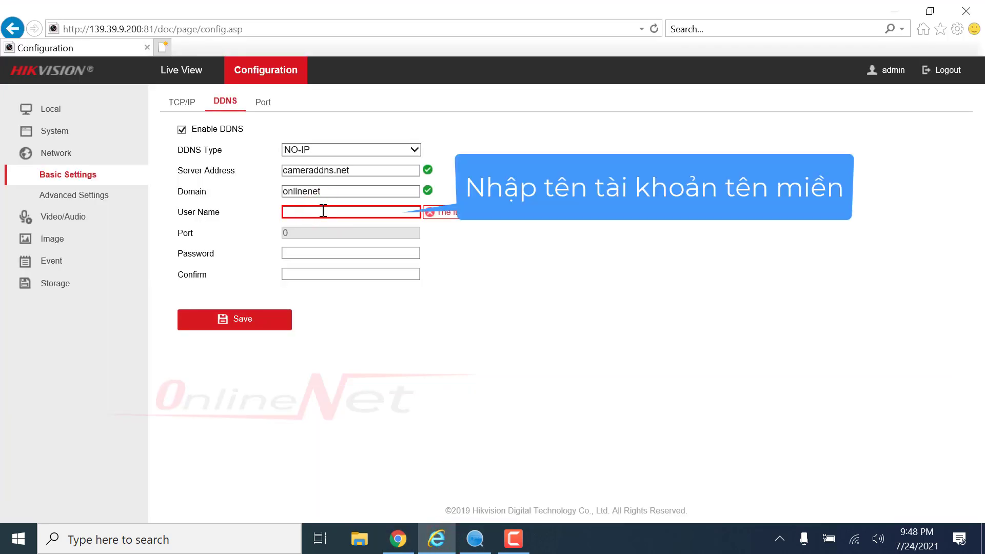
{"action": "key", "text": "ctrl+v"}
- Enter and confirm the DDNS account password and save the DDNS settings
{"action": "left_click", "coordinate": [318, 254]}
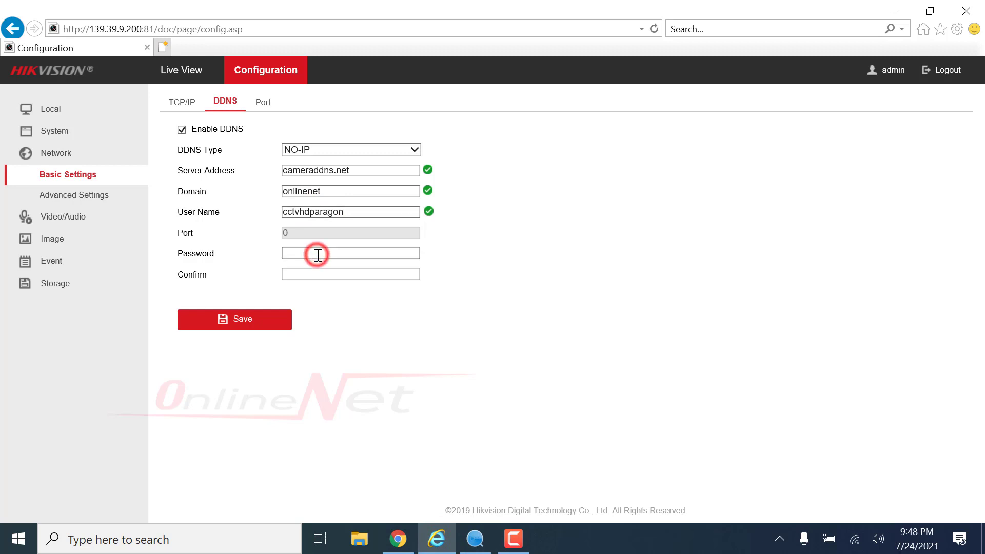
{"action": "type", "text": "aa"}
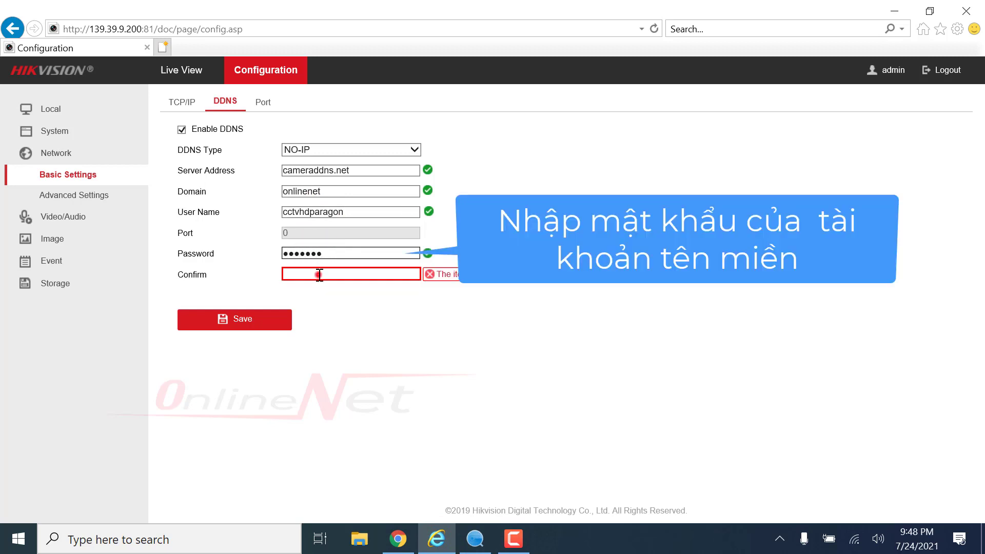
{"action": "left_click", "coordinate": [319, 275]}
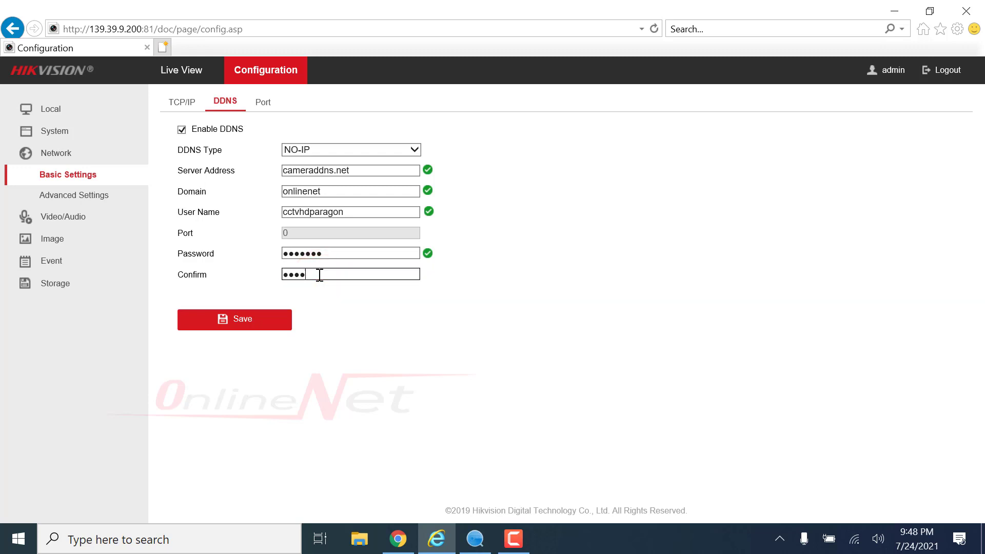
{"action": "left_click", "coordinate": [251, 319]}
{"action": "left_click", "coordinate": [251, 319]}
{"action": "left_click", "coordinate": [398, 538]}
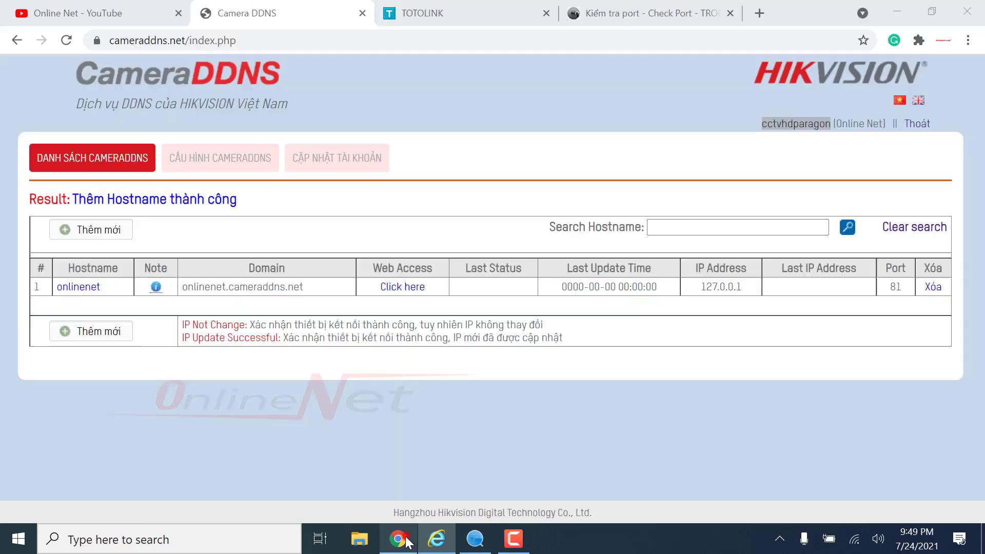
- Reload the hostname list to confirm onlinenet shows IP Update Successful at 27.65.212.30
{"action": "right_click", "coordinate": [466, 149]}
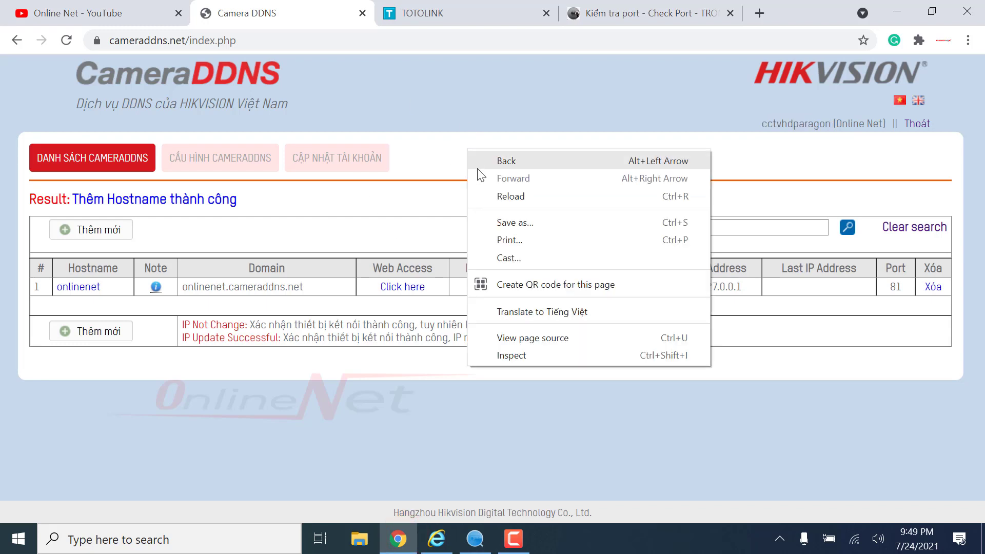
{"action": "left_click", "coordinate": [501, 196]}
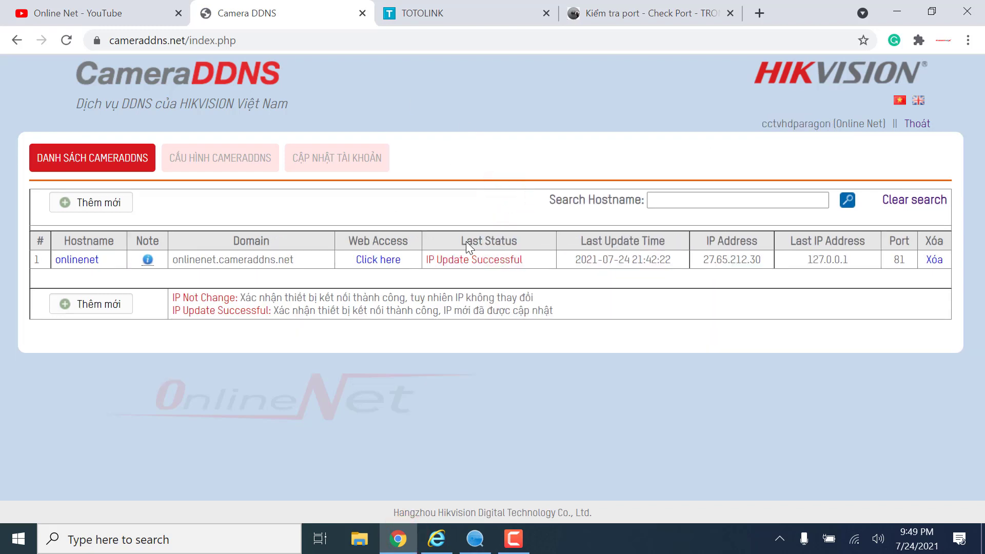
{"action": "left_click_drag", "start_coordinate": [426, 262], "coordinate": [526, 261]}
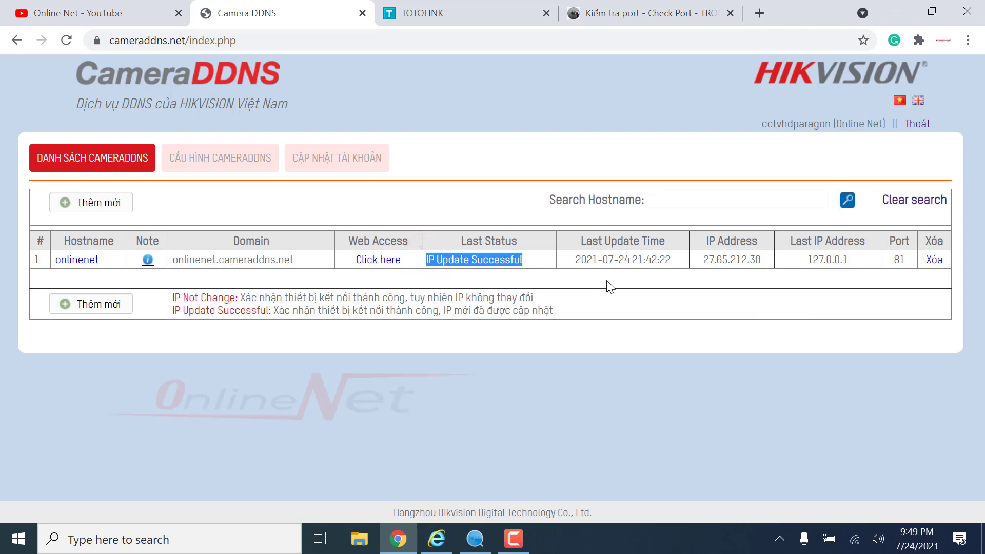
{"action": "left_click", "coordinate": [624, 386]}
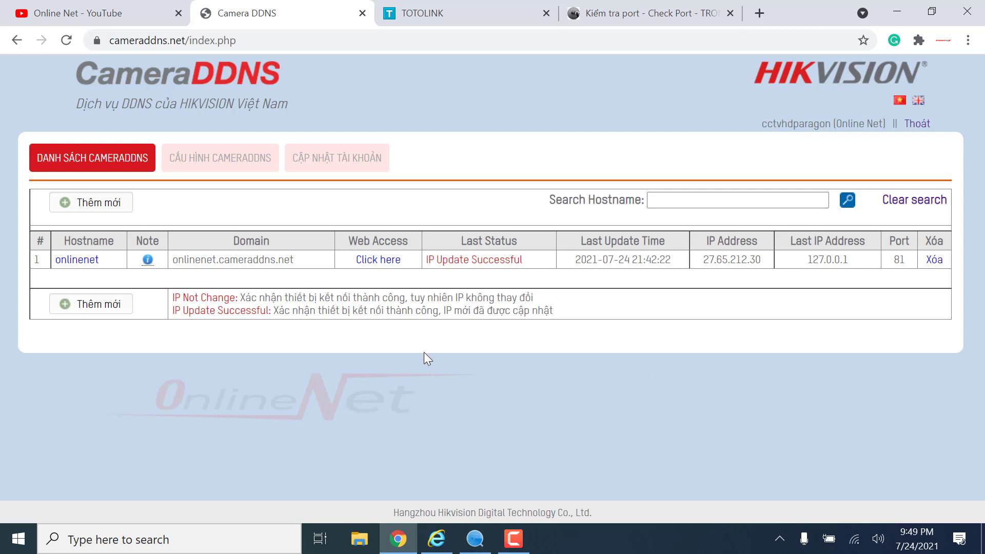
{"action": "left_click", "coordinate": [437, 12]}
{"action": "left_click", "coordinate": [486, 205]}
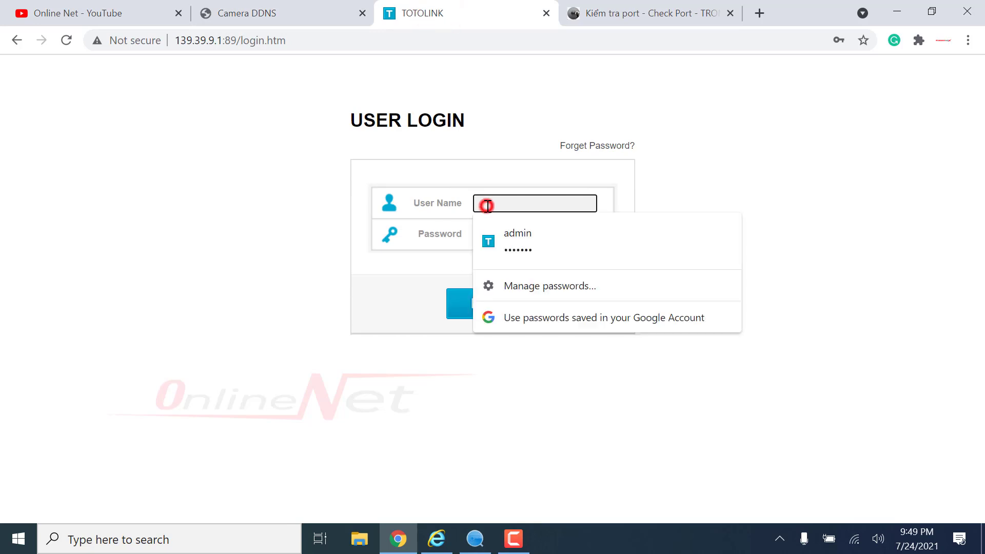
- Log into the TOTOLINK router, open Firewall > Port Forwarding, and recheck the camera's ports
{"action": "left_click", "coordinate": [500, 238]}
{"action": "left_click", "coordinate": [493, 304]}
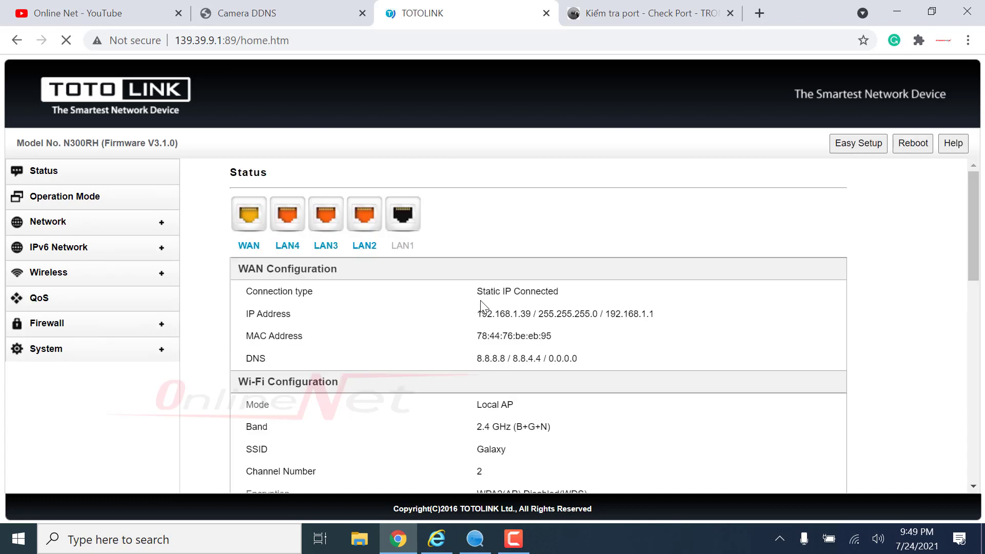
{"action": "left_click", "coordinate": [53, 325]}
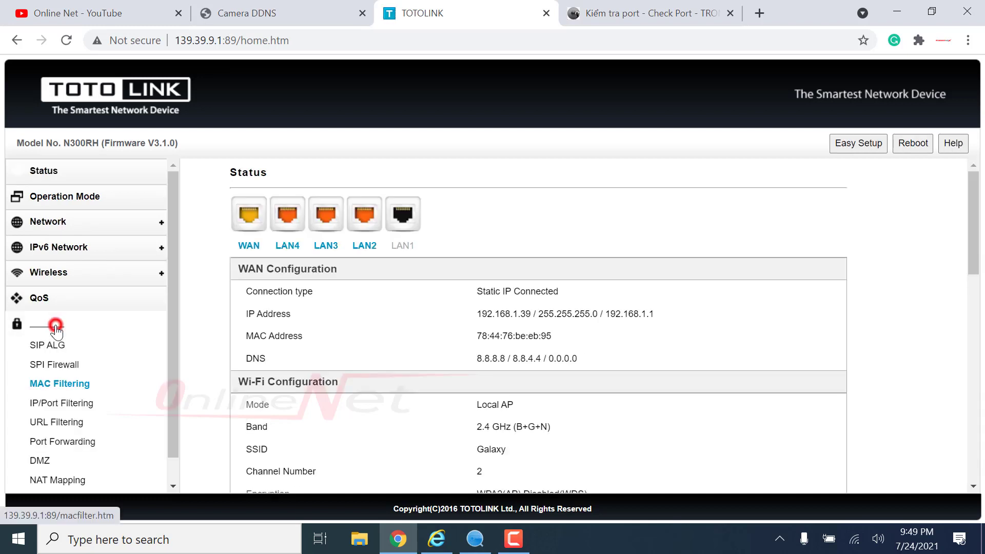
{"action": "left_click", "coordinate": [63, 442]}
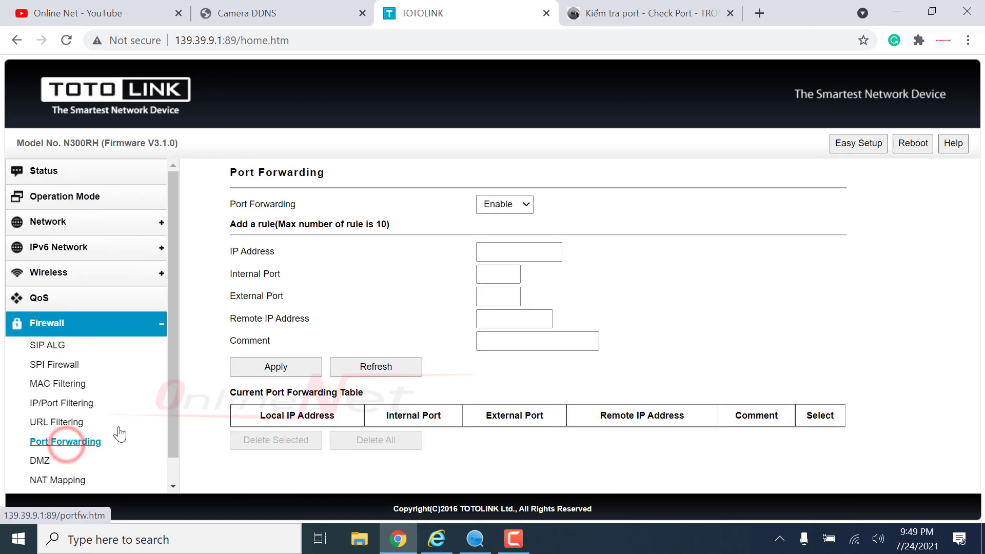
{"action": "left_click", "coordinate": [436, 537]}
{"action": "left_click", "coordinate": [260, 103]}
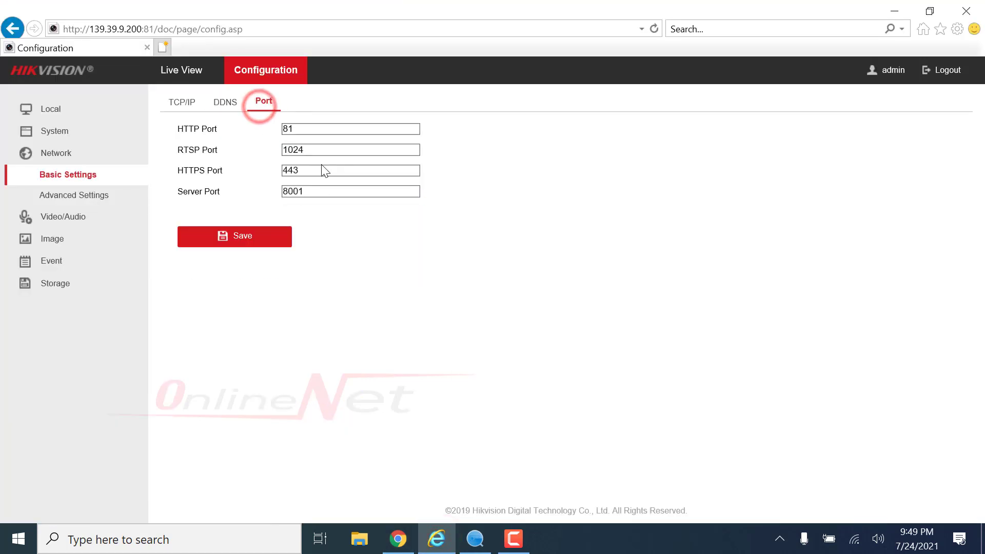
- Check the camera's HTTP 81, Server 8001 and RTSP 1024 port numbers
{"action": "double_click", "coordinate": [308, 150]}
{"action": "double_click", "coordinate": [311, 194]}
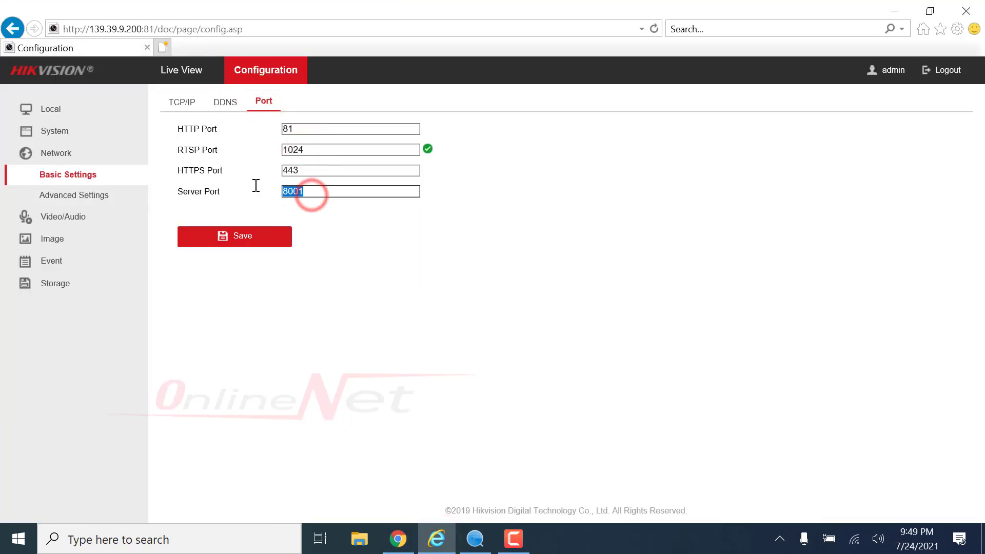
{"action": "double_click", "coordinate": [290, 129]}
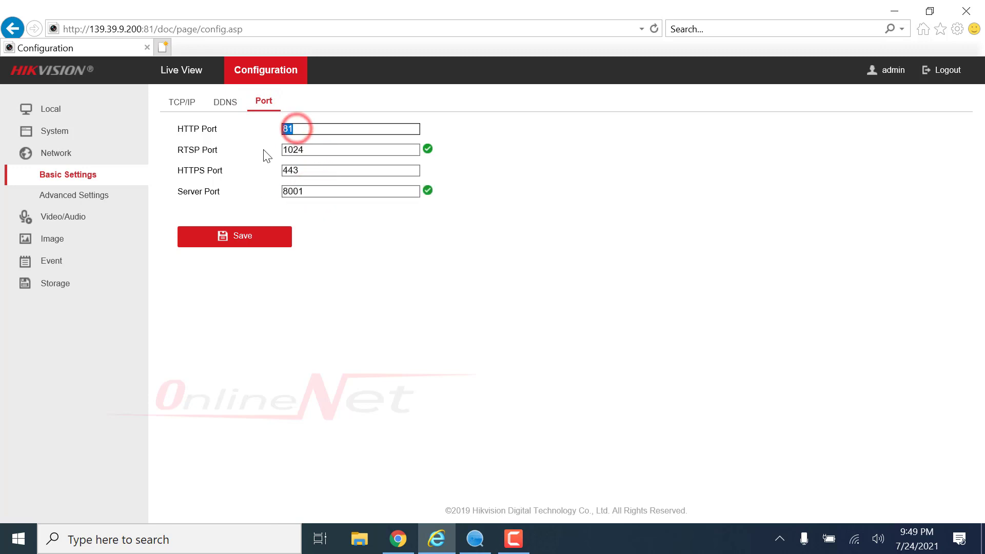
{"action": "left_click", "coordinate": [263, 149]}
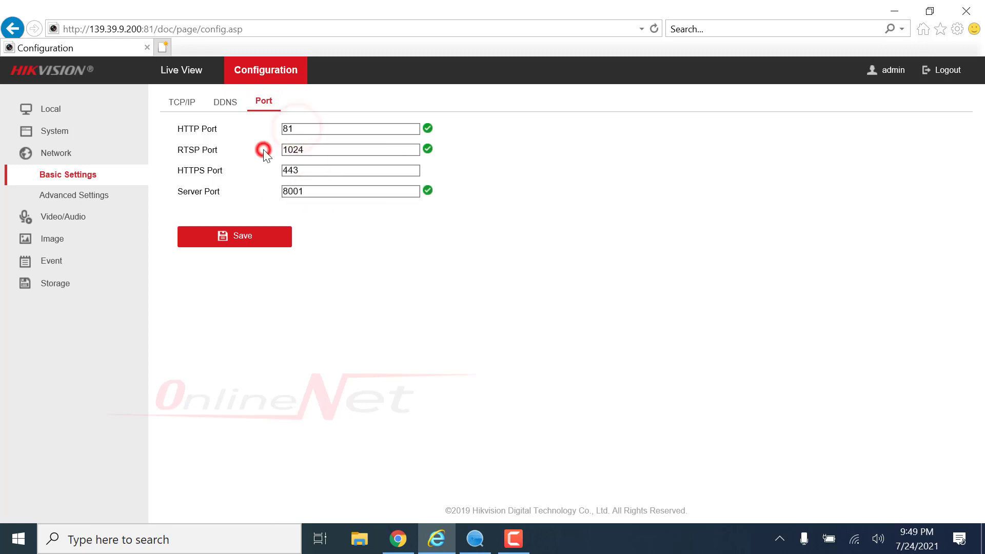
- Enter the camera's IP in Port Forwarding, confirming its IPv4 address 139.39.9.200 on TCP/IP
{"action": "left_click", "coordinate": [397, 538]}
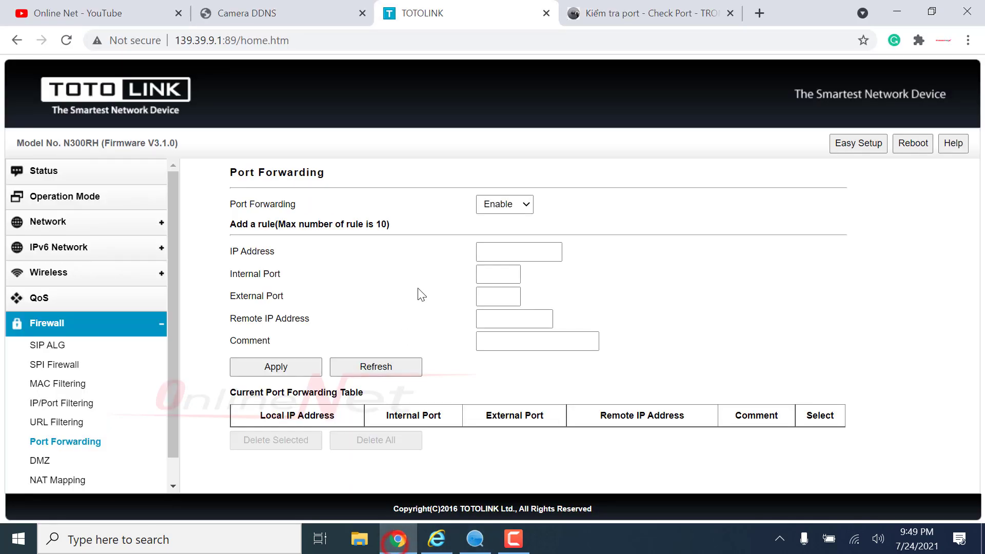
{"action": "left_click", "coordinate": [503, 250]}
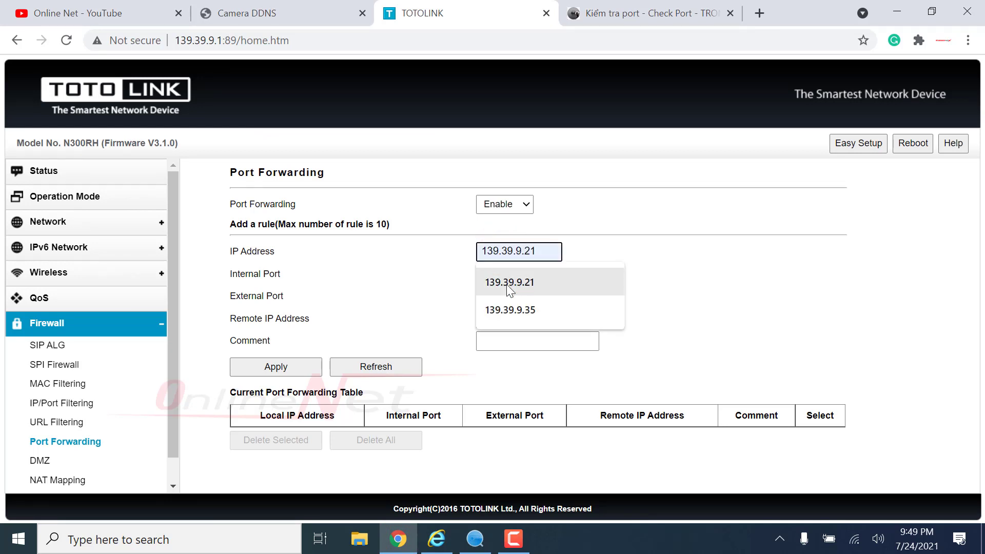
{"action": "left_click", "coordinate": [507, 283]}
{"action": "left_click", "coordinate": [525, 251]}
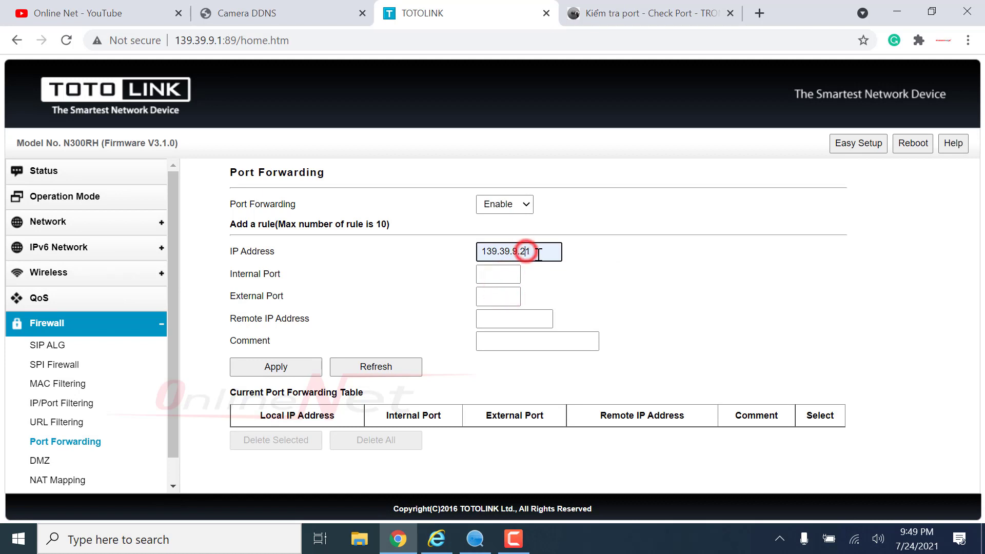
{"action": "type", "text": "0"}
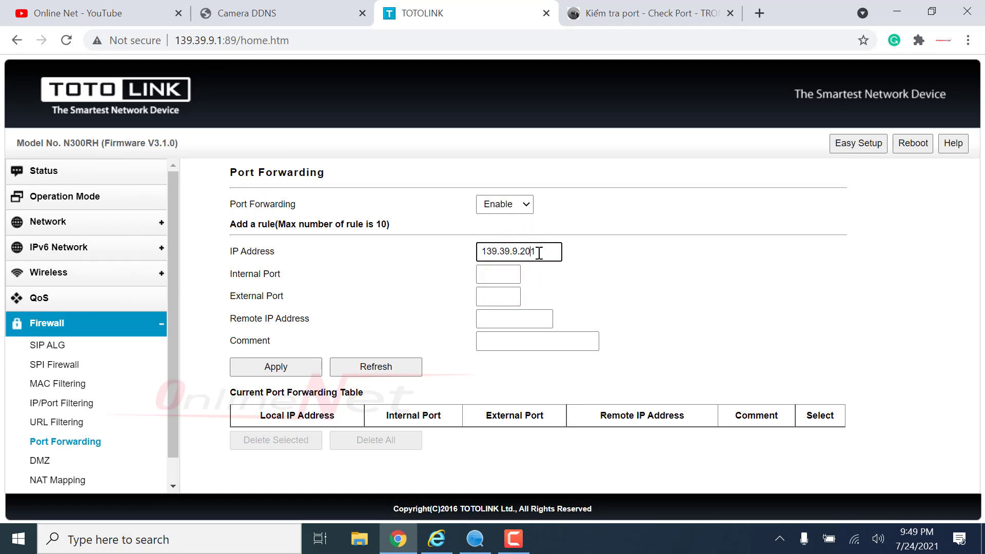
{"action": "left_click", "coordinate": [436, 539]}
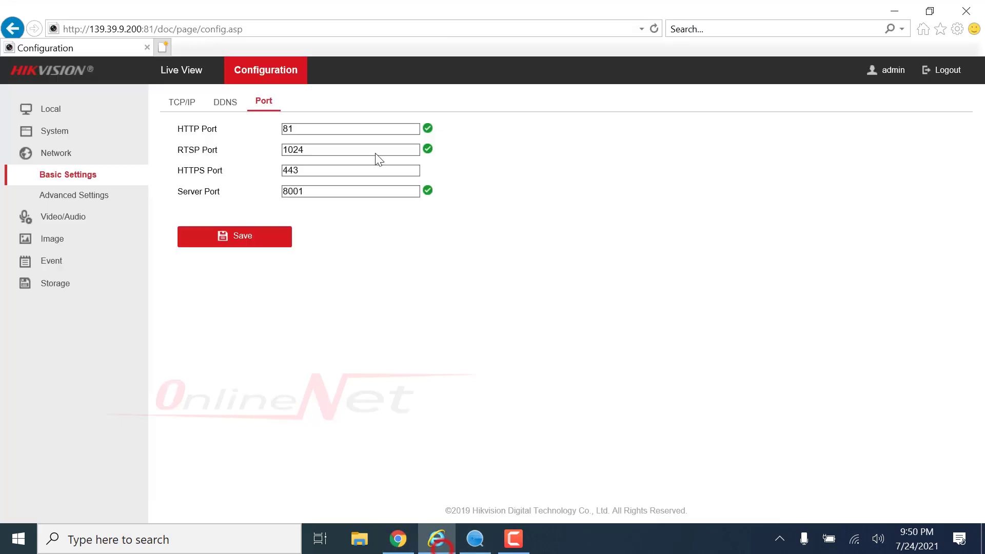
{"action": "left_click", "coordinate": [189, 107]}
{"action": "left_click", "coordinate": [187, 105]}
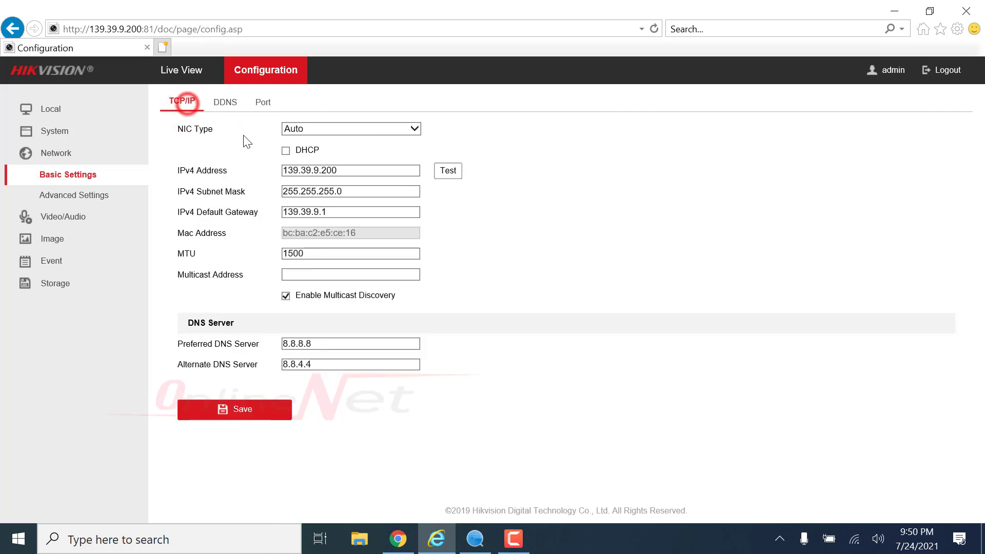
{"action": "double_click", "coordinate": [341, 166]}
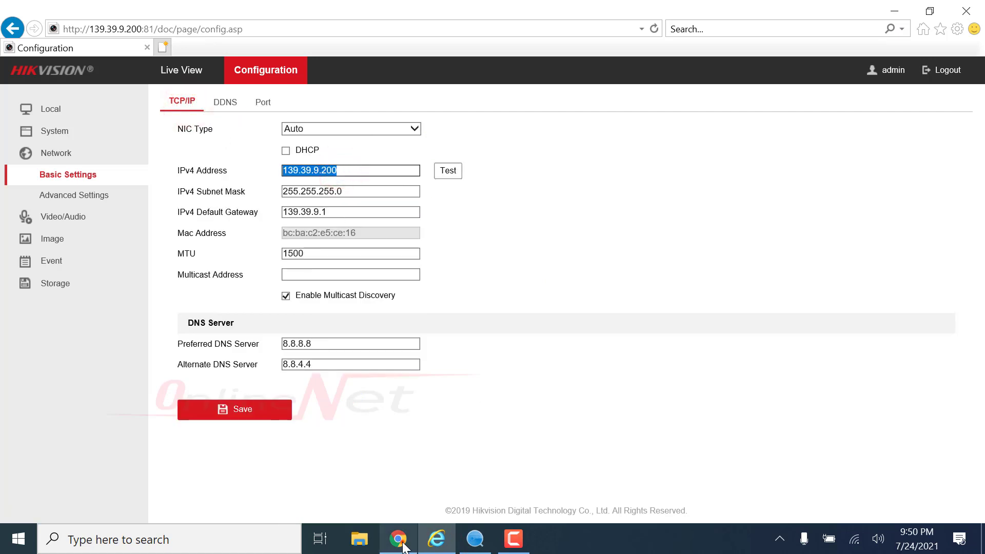
{"action": "left_click", "coordinate": [398, 538]}
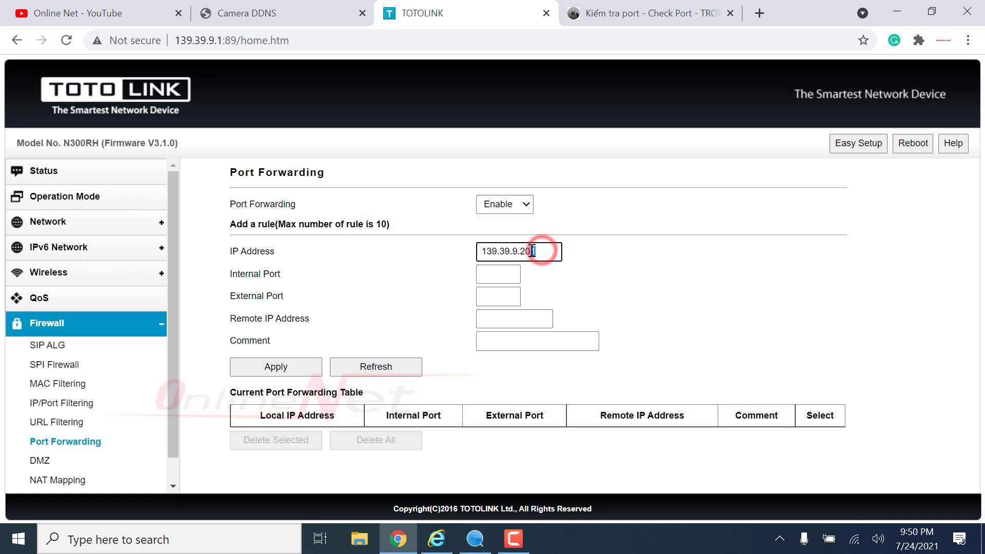
- Set internal and external port 81 with comment HTTP and apply the rule
{"action": "left_click", "coordinate": [492, 273]}
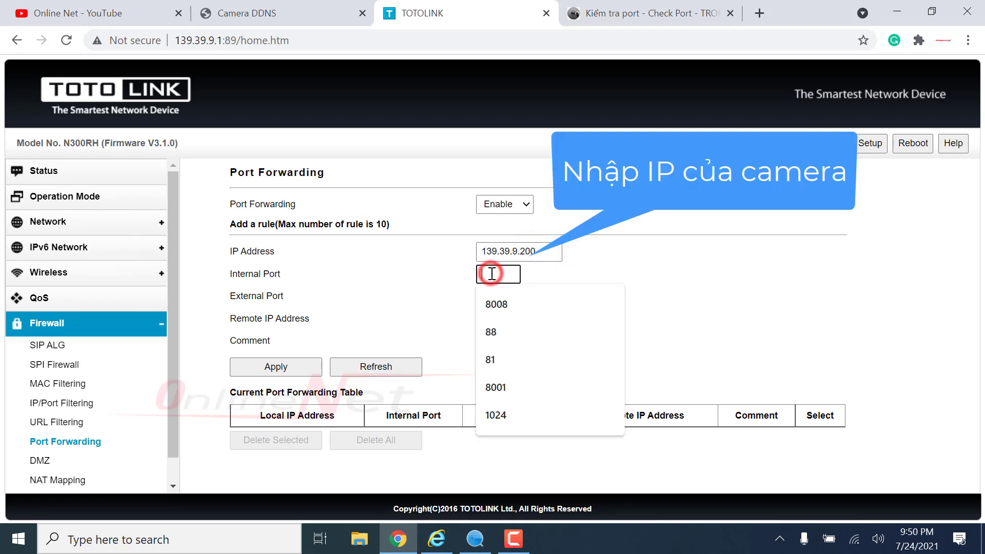
{"action": "type", "text": "81"}
{"action": "left_click", "coordinate": [501, 294]}
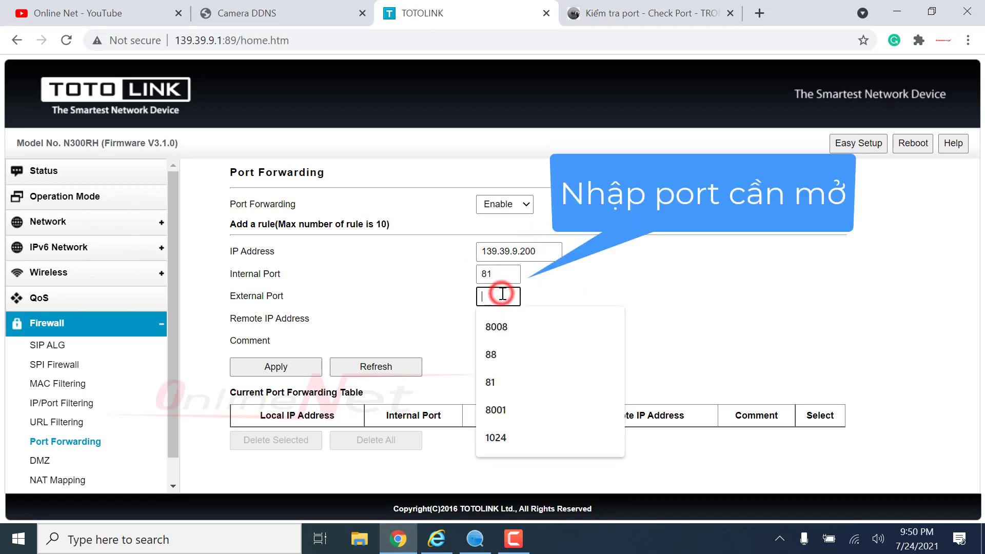
{"action": "type", "text": "81"}
{"action": "left_click", "coordinate": [590, 288]}
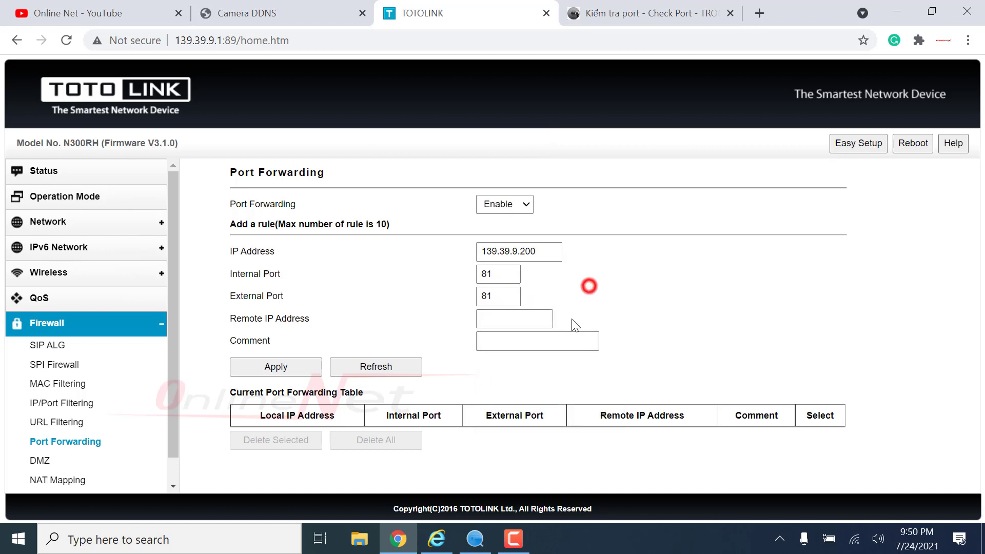
{"action": "left_click", "coordinate": [524, 342]}
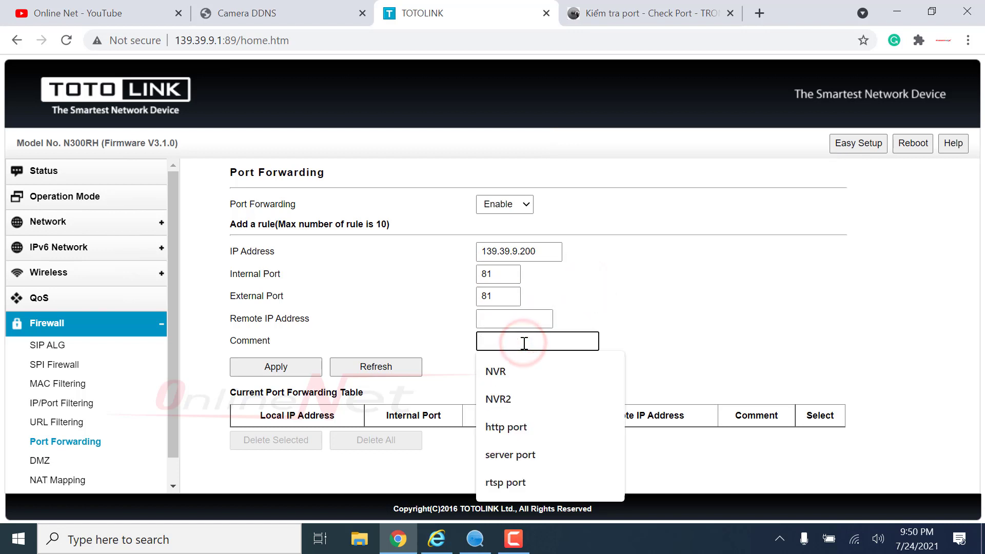
{"action": "type", "text": "HTTP"}
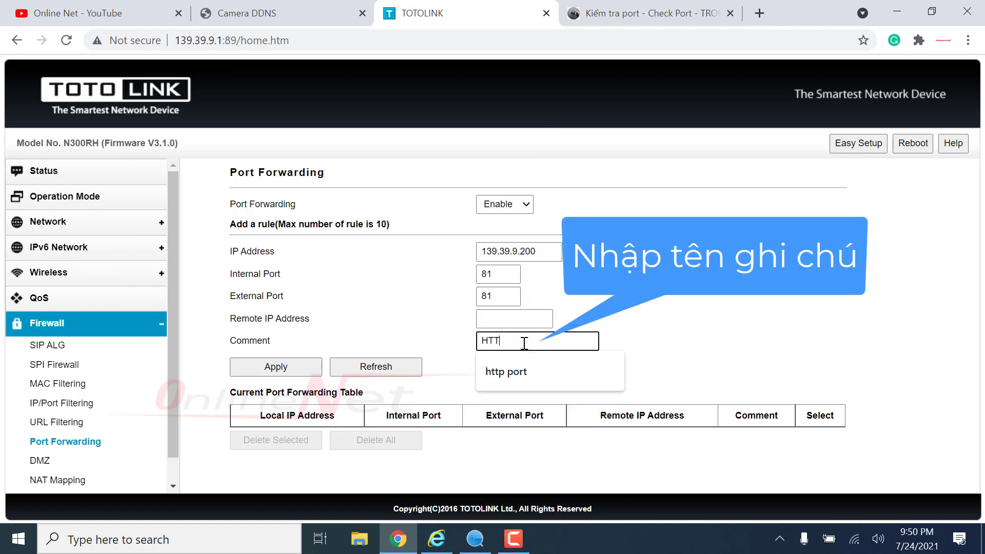
{"action": "left_click", "coordinate": [631, 336]}
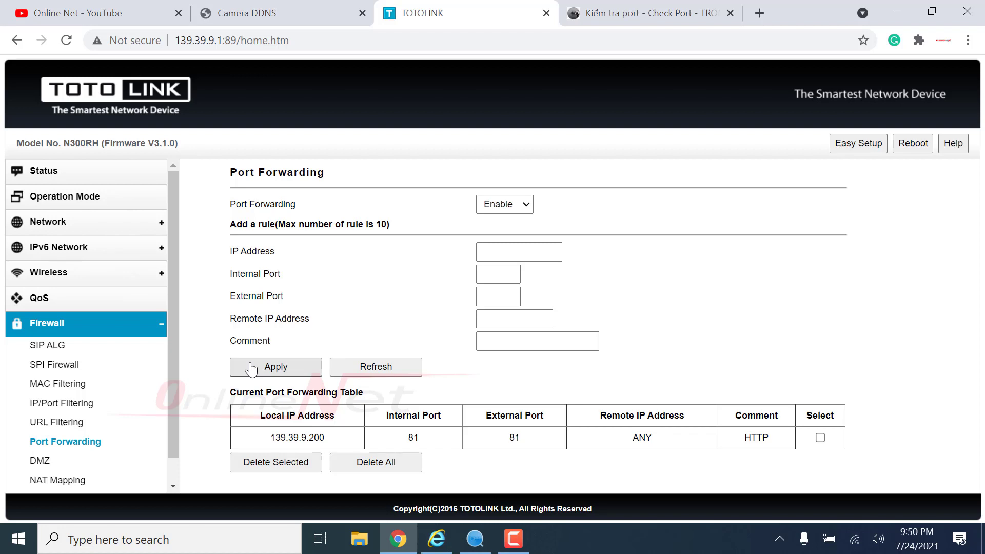
{"action": "left_click", "coordinate": [492, 252]}
- Add and save a rule forwarding port 8001 to 139.39.9.200 with comment SERVER
{"action": "left_click", "coordinate": [513, 336]}
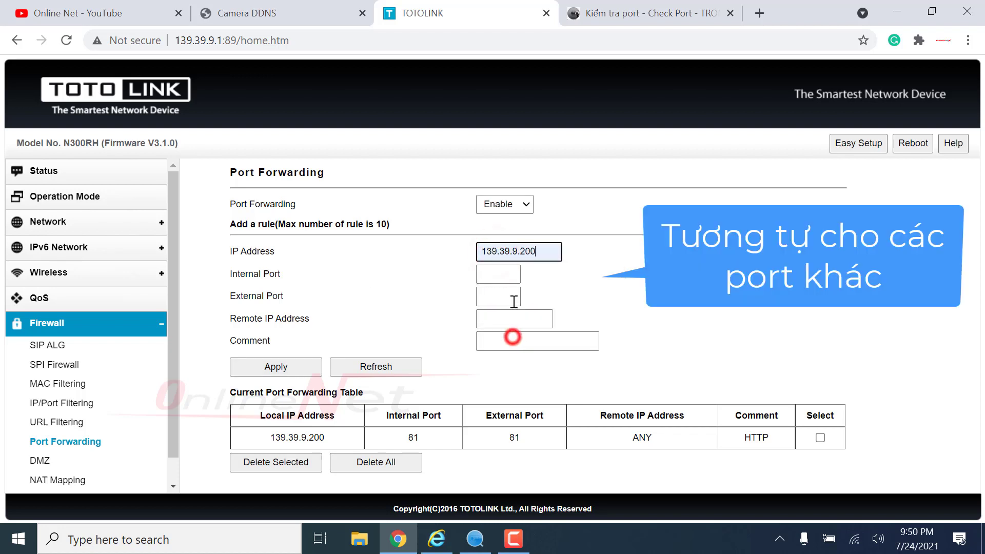
{"action": "left_click", "coordinate": [511, 275]}
{"action": "type", "text": "80"}
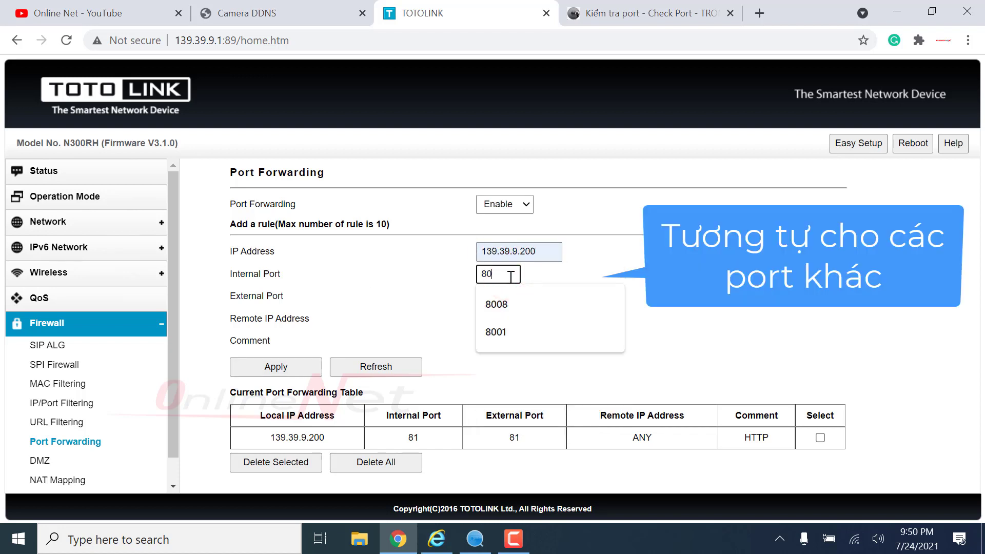
{"action": "type", "text": "01"}
{"action": "left_click", "coordinate": [507, 295]}
{"action": "type", "text": "800"}
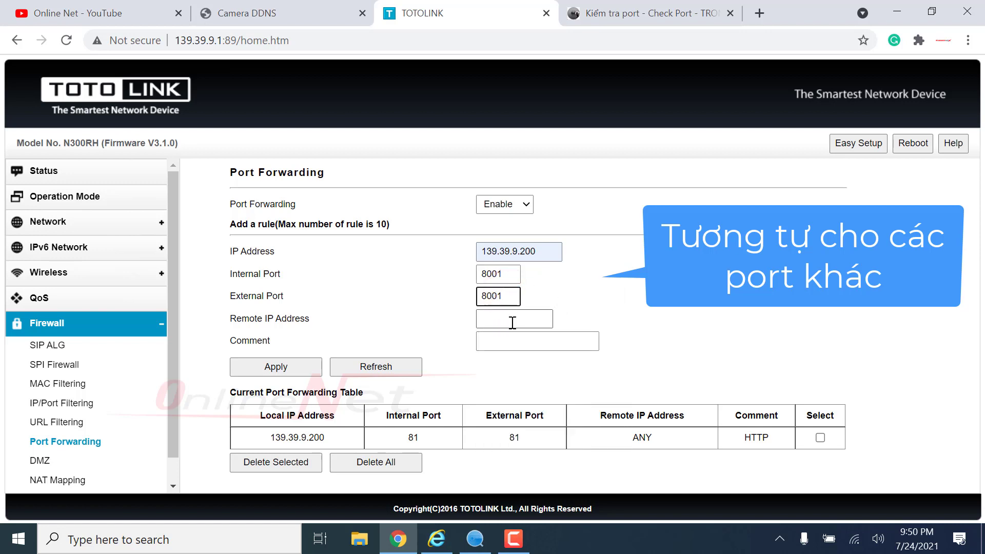
{"action": "left_click", "coordinate": [507, 341]}
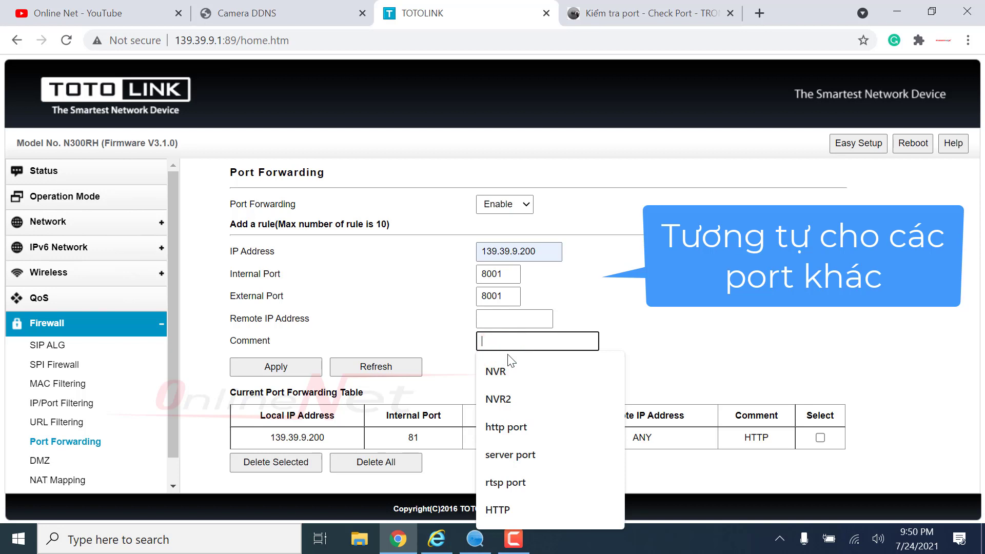
{"action": "type", "text": "SERVER"}
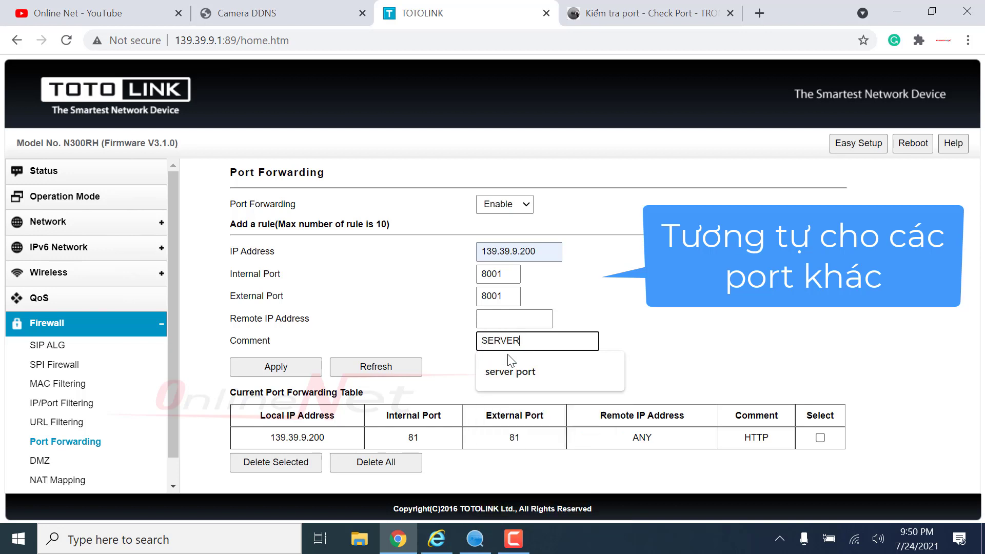
{"action": "left_click", "coordinate": [291, 373]}
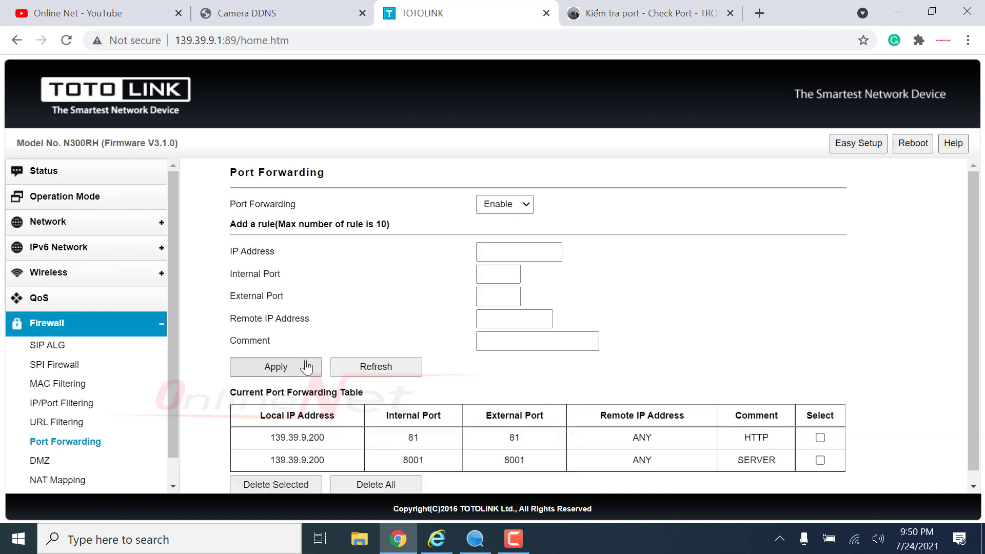
- Add and save a rule forwarding port 1024 to 139.39.9.200 with comment RTSP
{"action": "left_click", "coordinate": [498, 251]}
{"action": "left_click", "coordinate": [516, 342]}
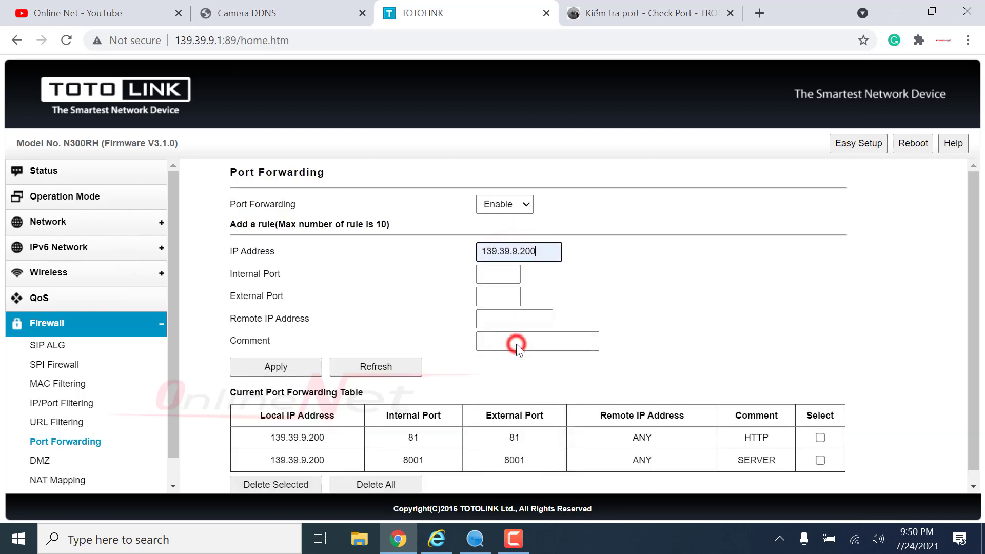
{"action": "left_click", "coordinate": [506, 268]}
{"action": "type", "text": "1"}
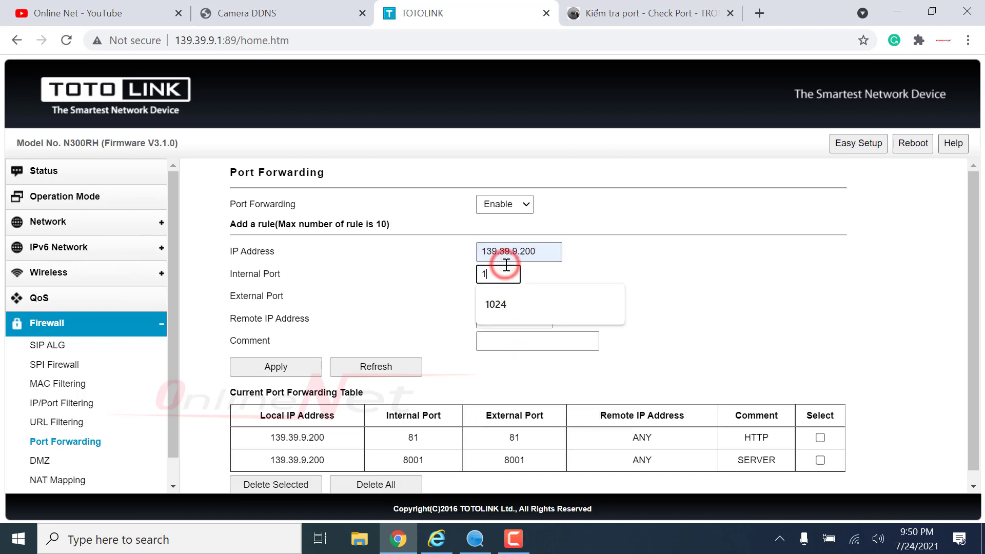
{"action": "type", "text": "024"}
{"action": "left_click", "coordinate": [509, 297]}
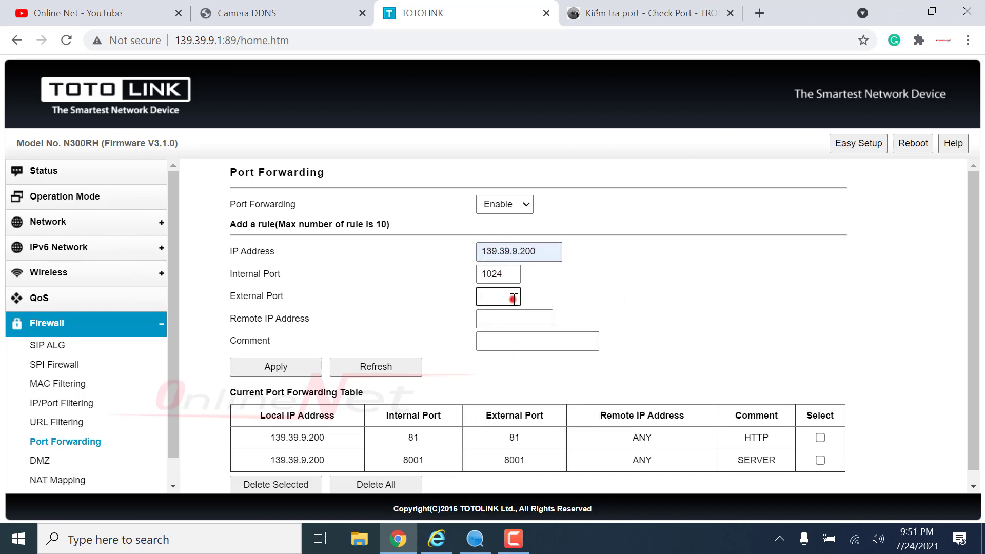
{"action": "type", "text": "102"}
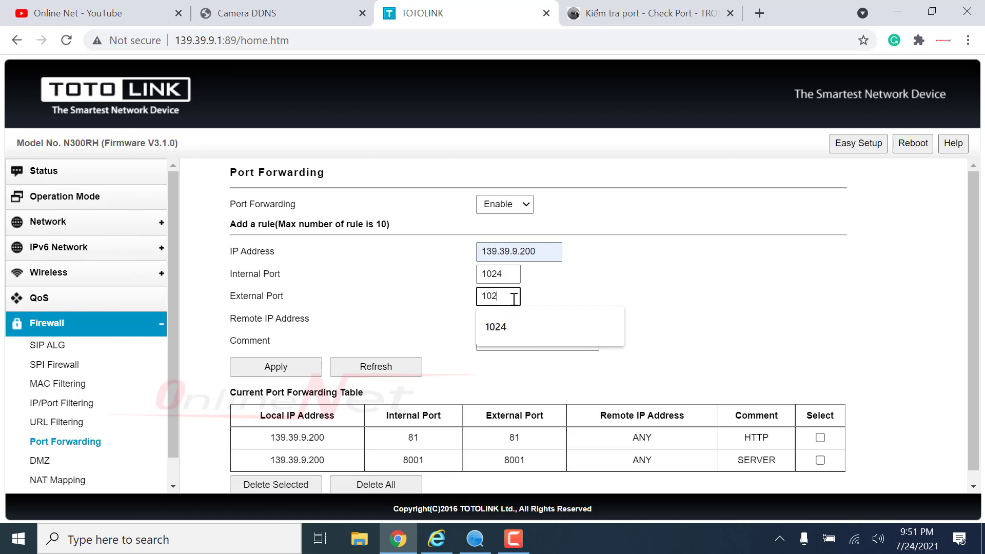
{"action": "type", "text": "4"}
{"action": "left_click", "coordinate": [511, 339]}
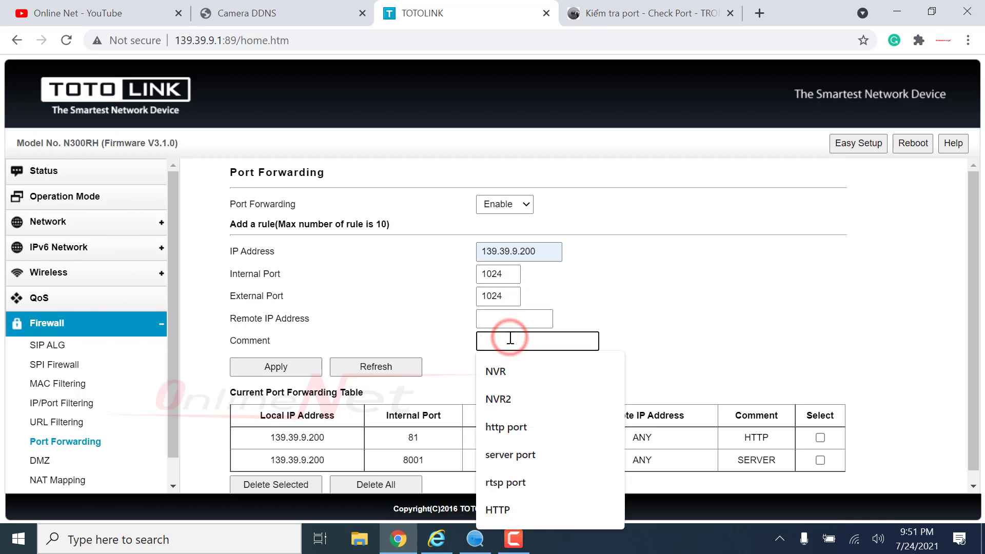
{"action": "type", "text": "RTSP"}
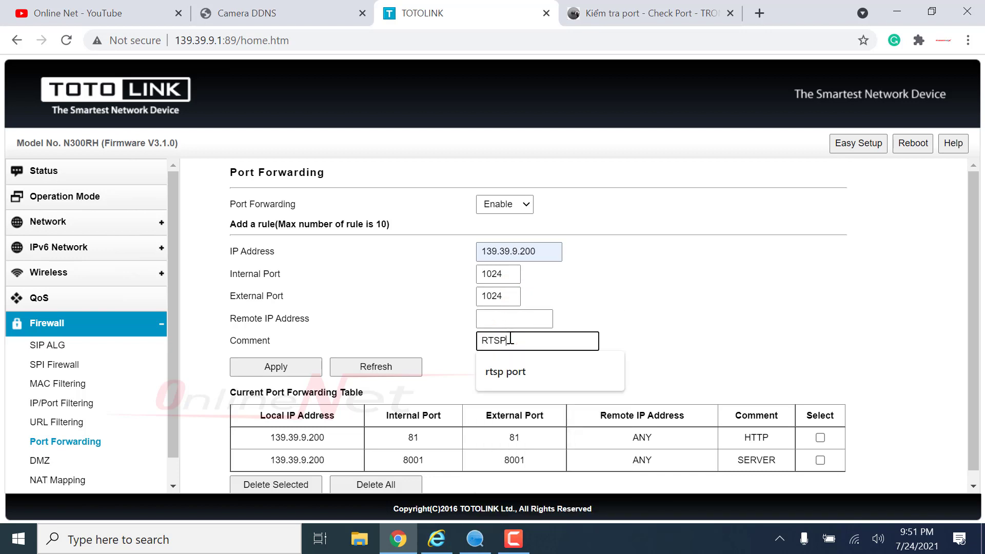
{"action": "left_click", "coordinate": [686, 356]}
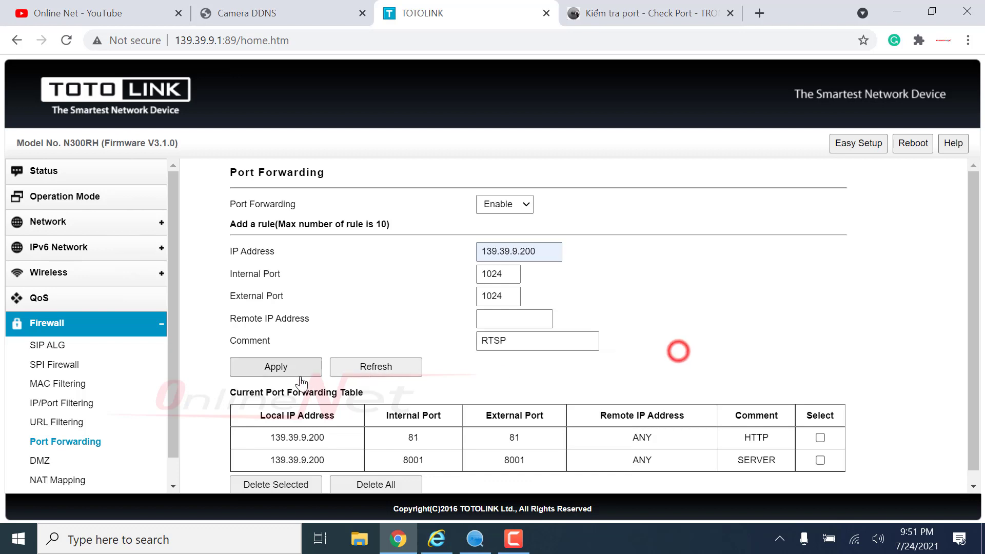
{"action": "left_click", "coordinate": [294, 370]}
{"action": "scroll", "coordinate": [440, 356], "scroll_direction": "down", "scroll_amount": 1}
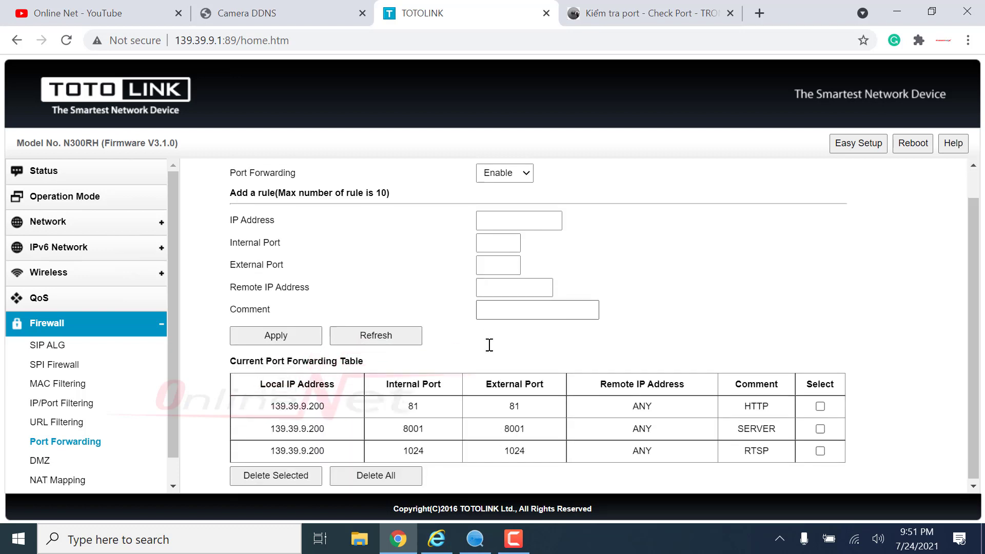
- Reload the tromcap.com port checking page
{"action": "left_click", "coordinate": [605, 15]}
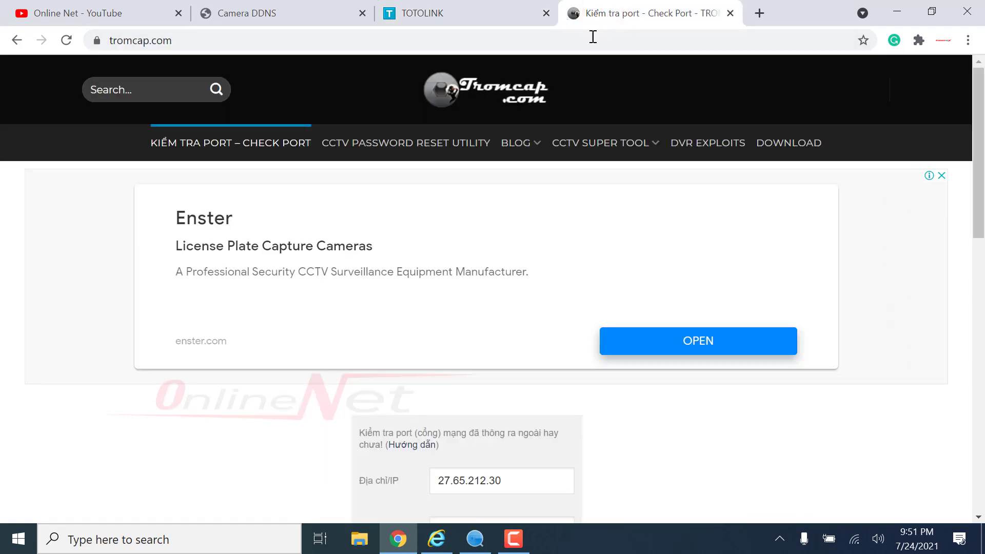
{"action": "left_click", "coordinate": [281, 48]}
{"action": "key", "text": "Return"}
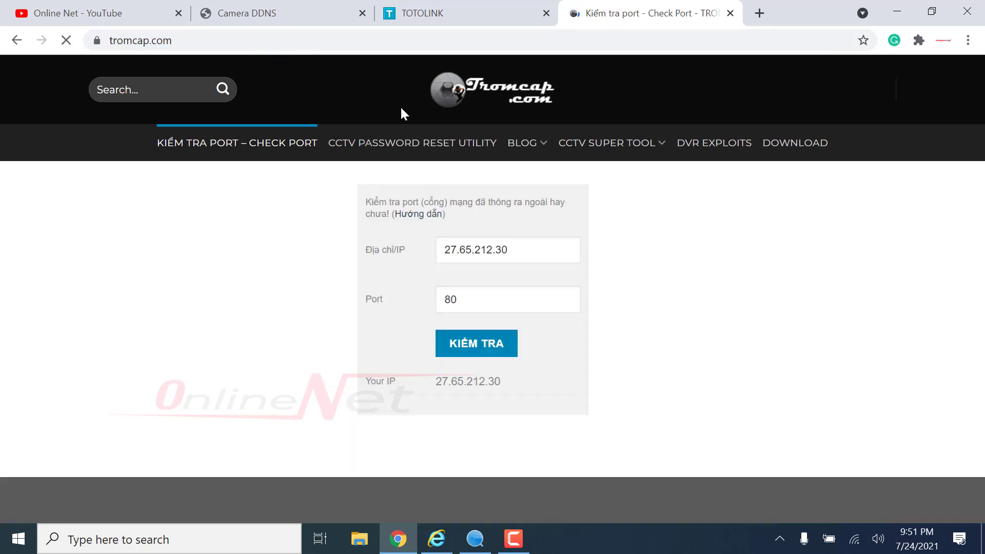
{"action": "scroll", "coordinate": [450, 246], "scroll_direction": "down", "scroll_amount": 2}
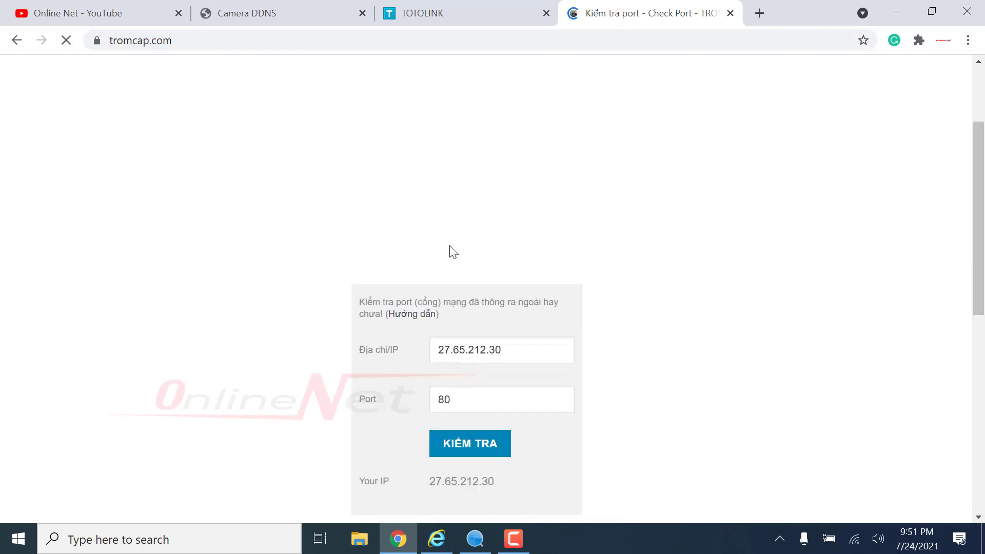
{"action": "scroll", "coordinate": [450, 247], "scroll_direction": "down", "scroll_amount": 2}
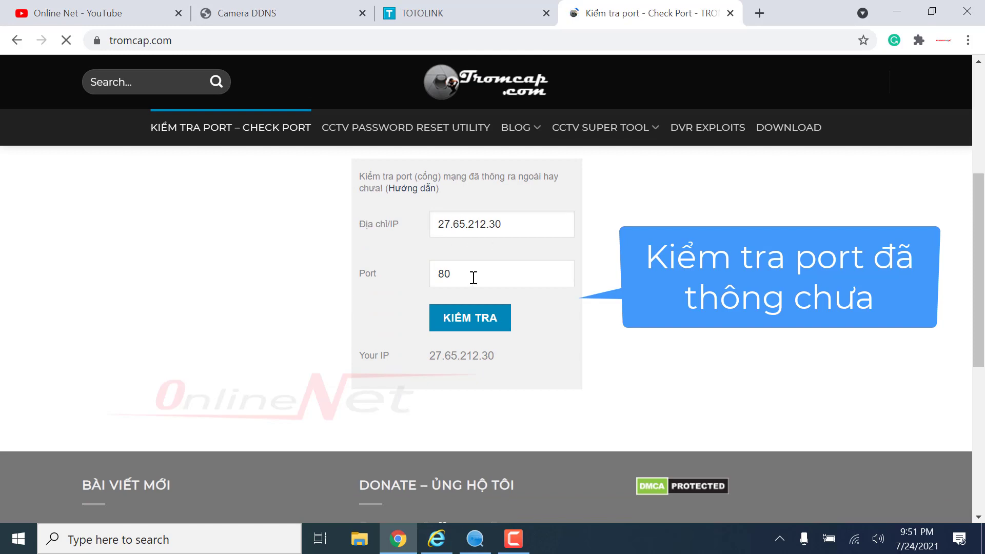
{"action": "left_click", "coordinate": [470, 277]}
{"action": "key", "text": "BackSpace"}
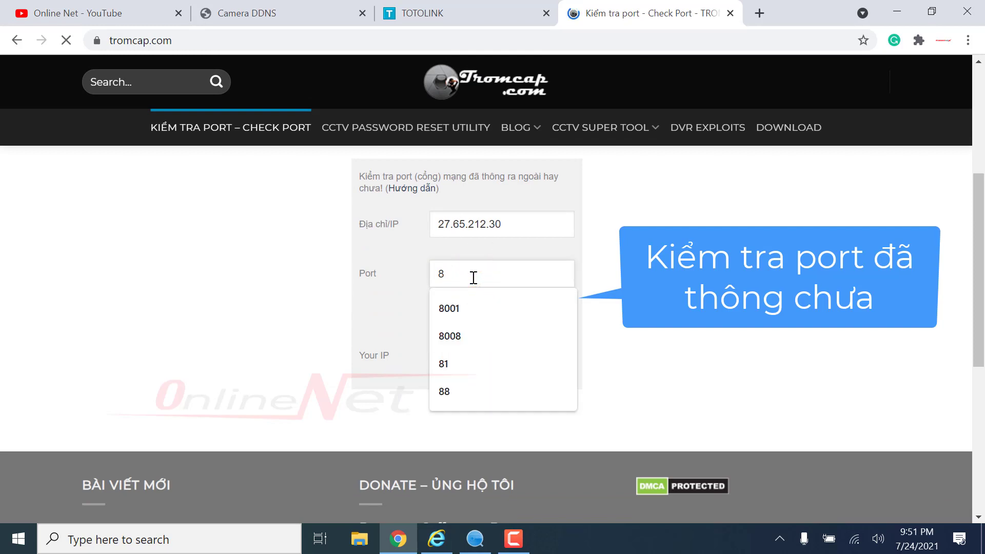
{"action": "type", "text": "1"}
{"action": "left_click", "coordinate": [470, 312]}
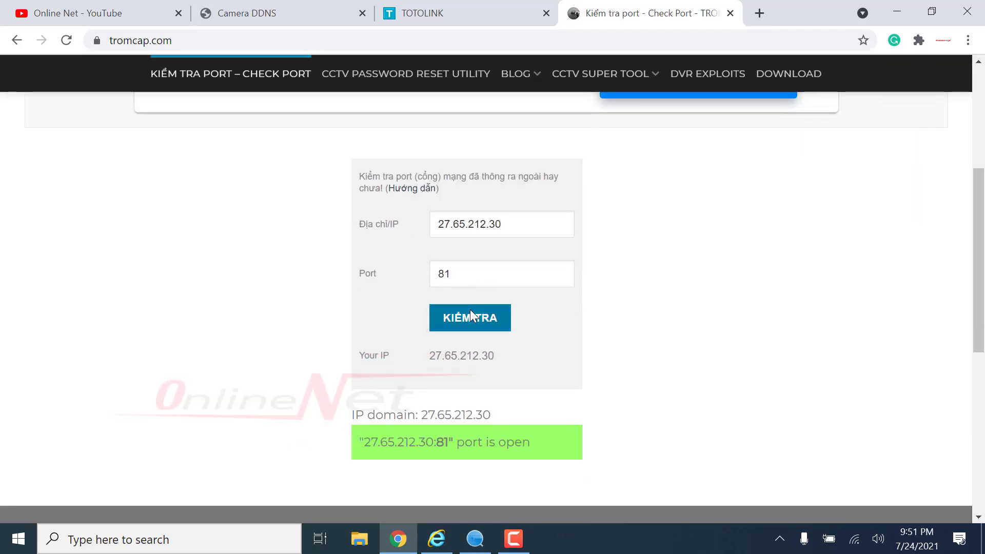
{"action": "left_click_drag", "start_coordinate": [457, 442], "coordinate": [522, 442]}
- Check ports 8001 and 1024 and confirm both are reported open
{"action": "double_click", "coordinate": [444, 273]}
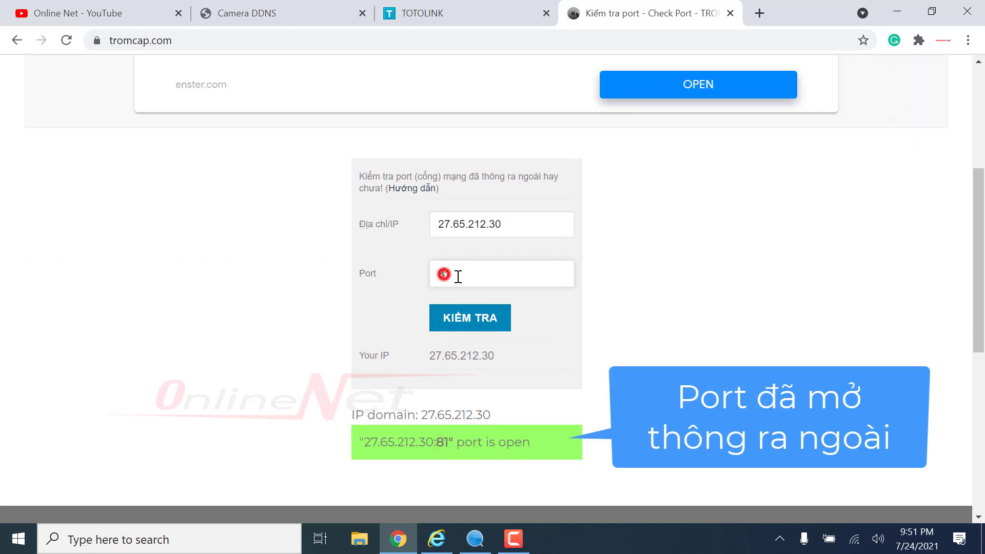
{"action": "type", "text": "8001"}
{"action": "left_click", "coordinate": [466, 321]}
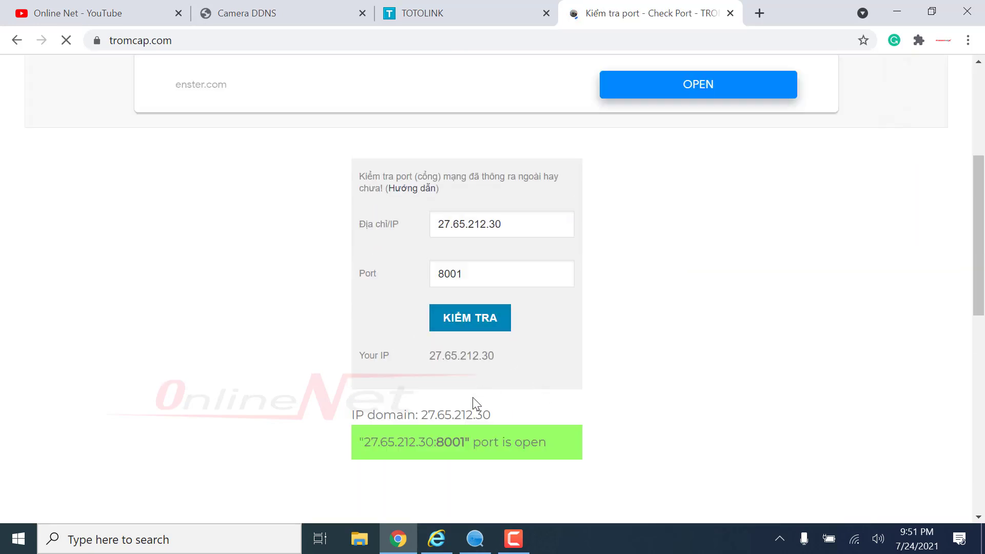
{"action": "double_click", "coordinate": [471, 271]}
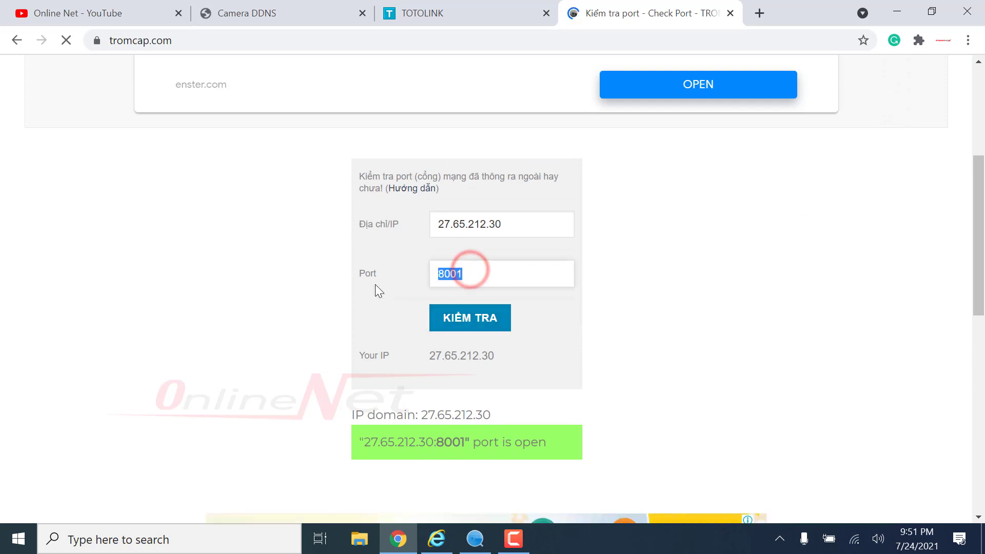
{"action": "type", "text": "1024"}
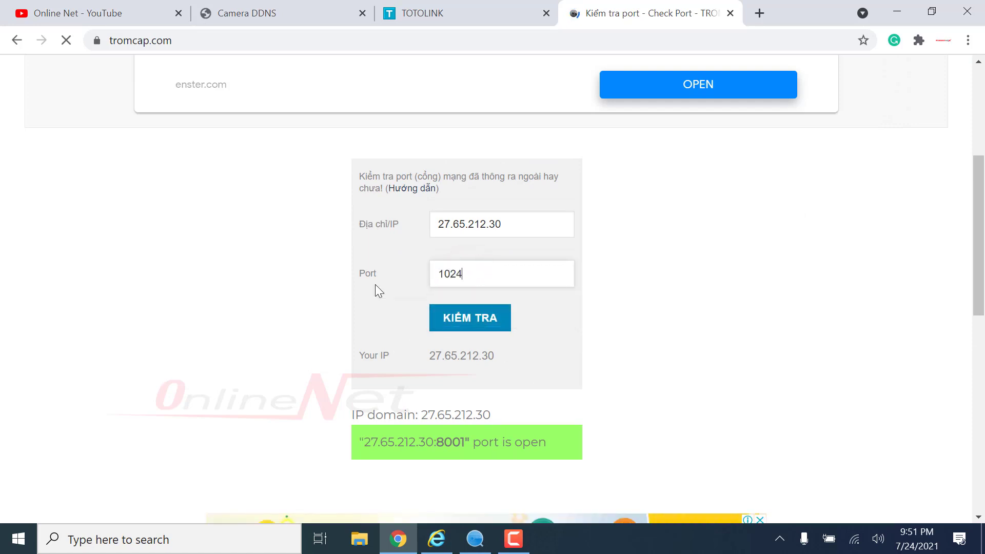
{"action": "left_click", "coordinate": [461, 325]}
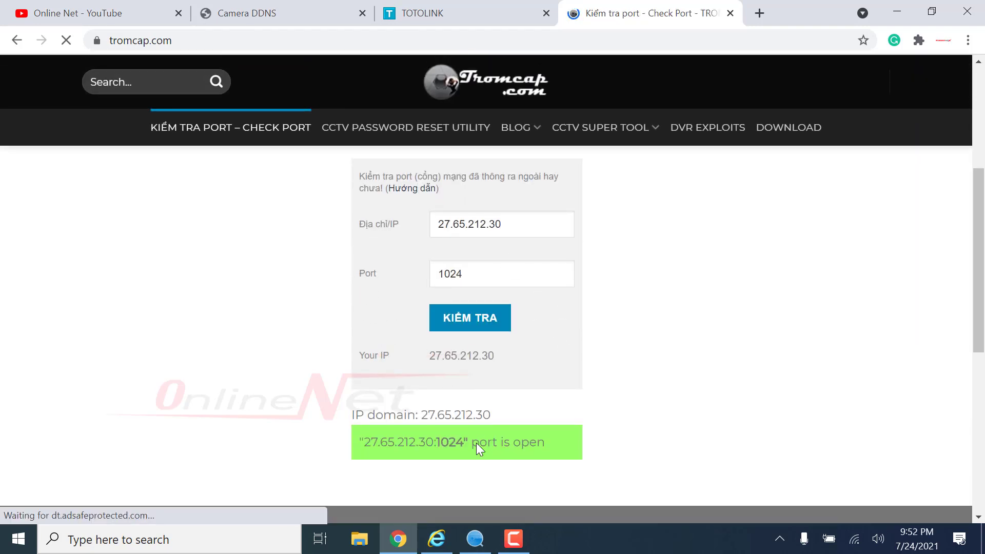
{"action": "left_click_drag", "start_coordinate": [452, 437], "coordinate": [543, 433]}
{"action": "left_click", "coordinate": [700, 426]}
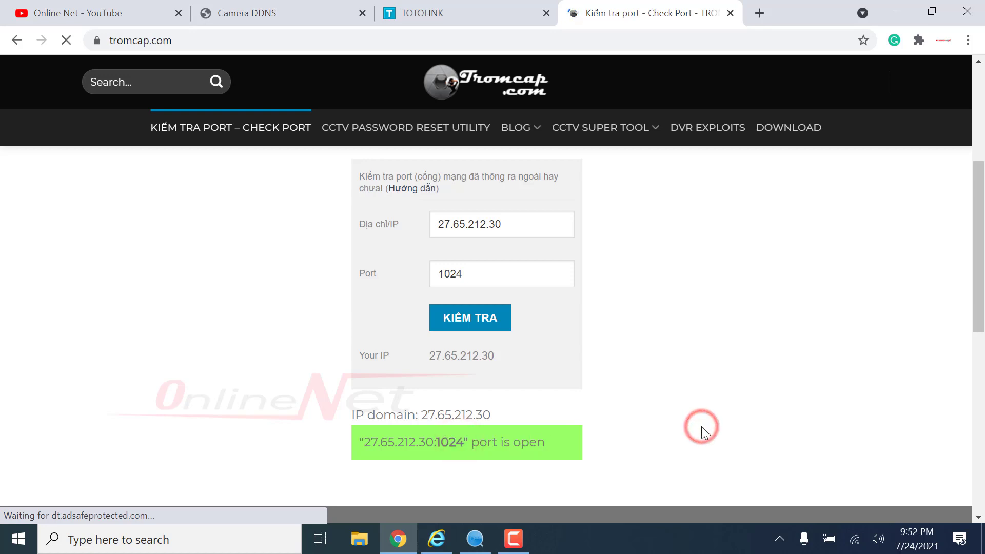
- Open the onlinenet hostname's camera page, which shows a browser-not-supported notice
{"action": "left_click", "coordinate": [268, 16]}
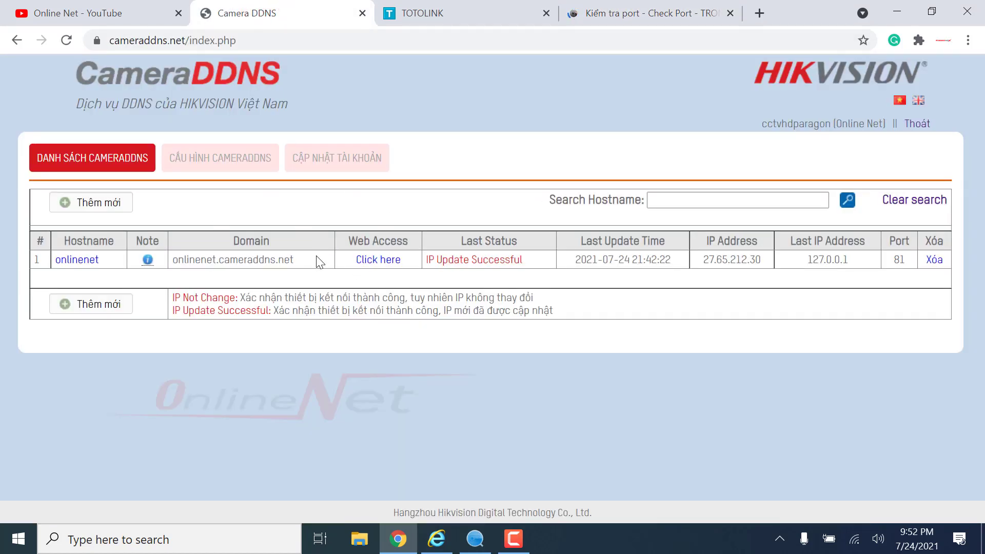
{"action": "left_click", "coordinate": [372, 260]}
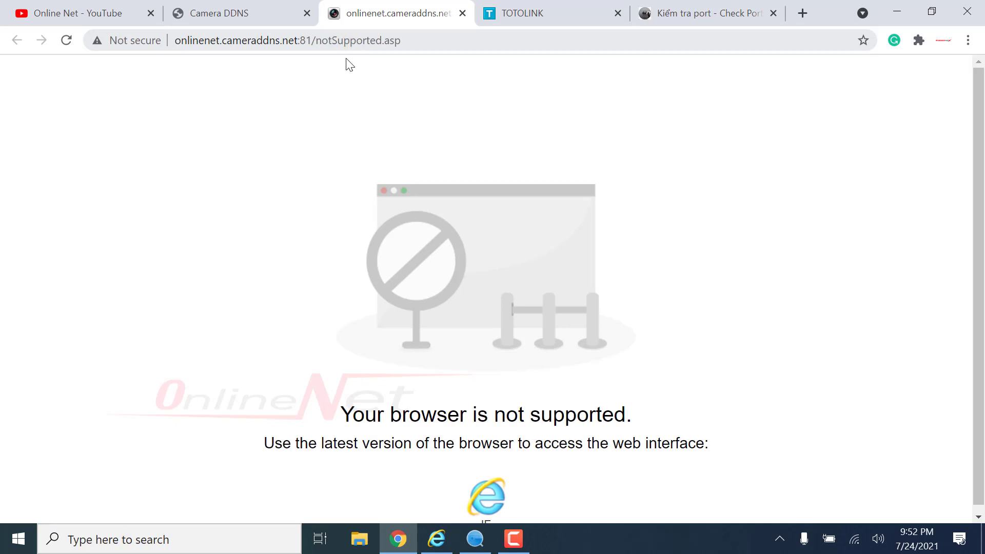
{"action": "left_click_drag", "start_coordinate": [343, 411], "coordinate": [673, 420]}
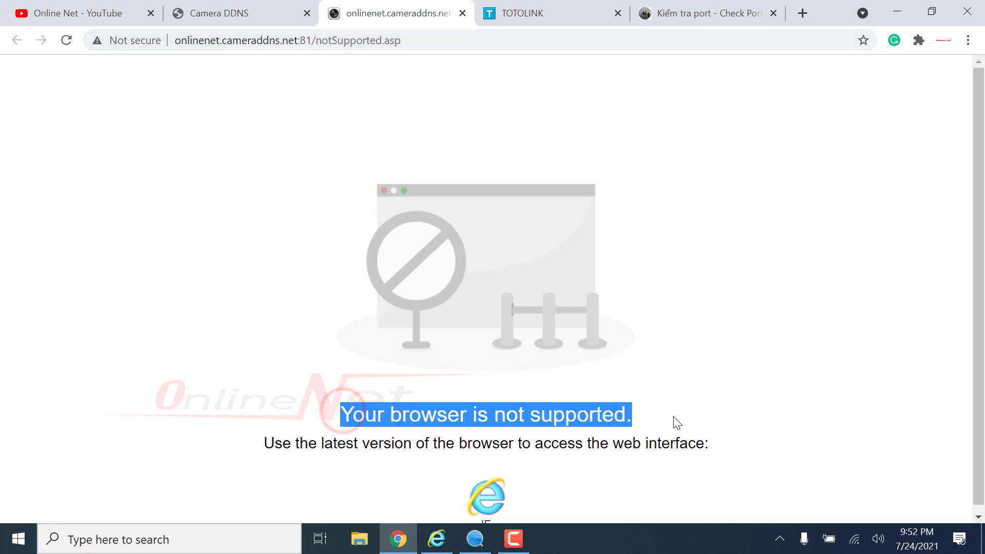
{"action": "left_click", "coordinate": [672, 416]}
- Copy onlinenet.cameraddns.net:81 from the address bar and start a new Internet Explorer tab
{"action": "left_click_drag", "start_coordinate": [176, 40], "coordinate": [307, 41]}
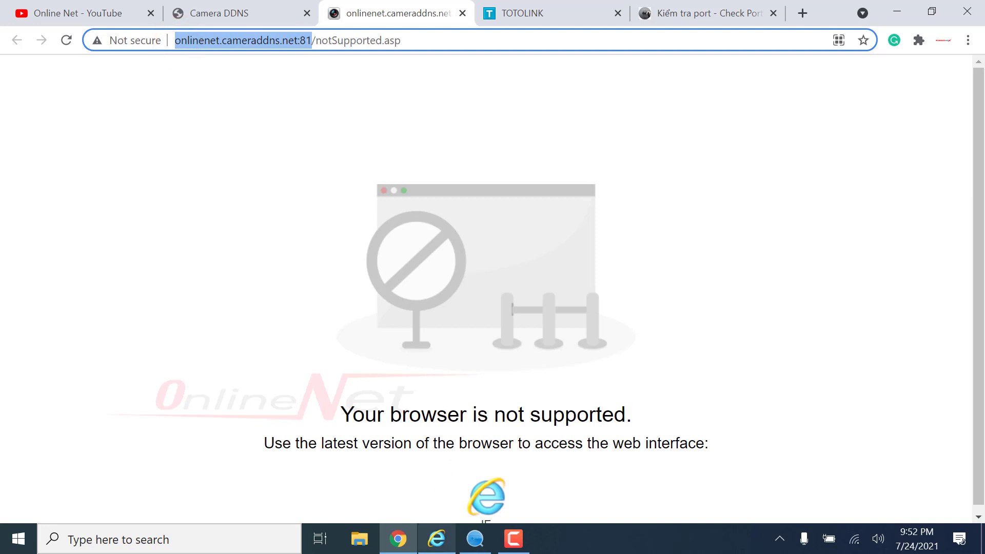
{"action": "left_click", "coordinate": [436, 539]}
{"action": "left_click", "coordinate": [163, 46]}
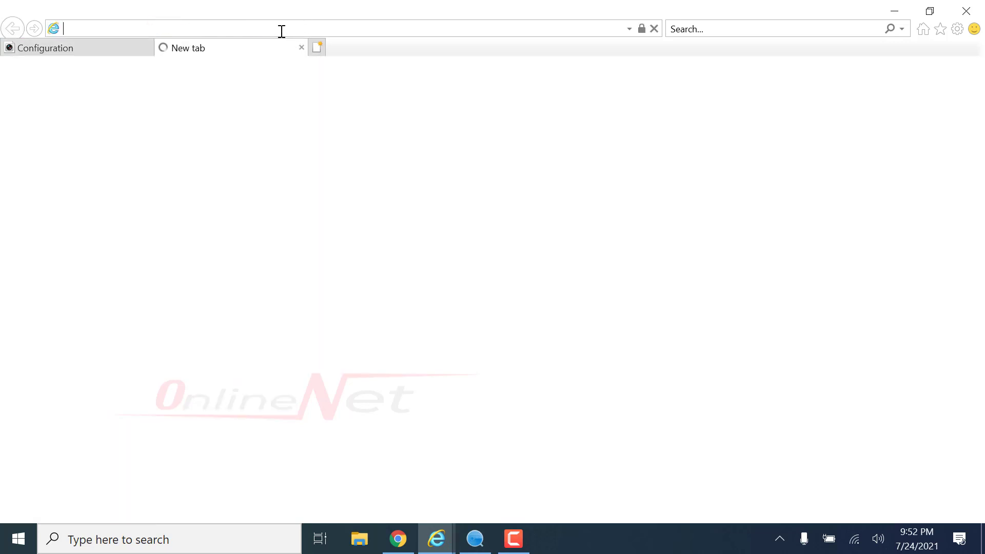
{"action": "left_click", "coordinate": [256, 29]}
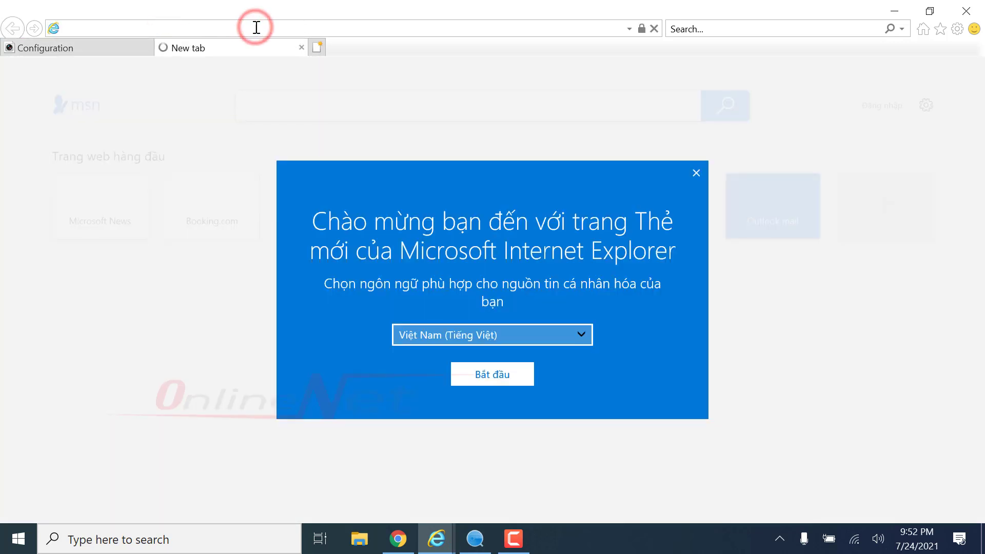
{"action": "type", "text": "http://onlinenet.cameraddns.net:81/"}
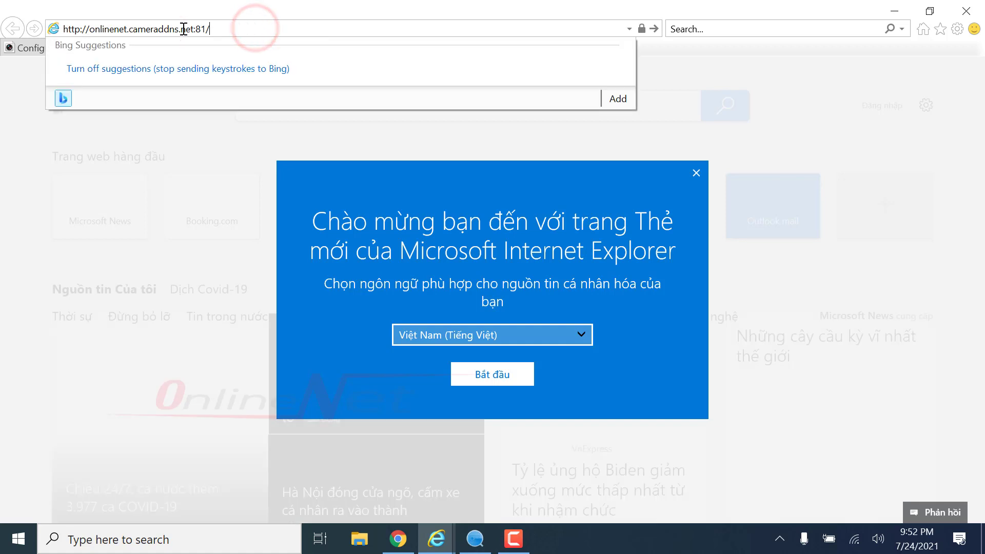
{"action": "left_click_drag", "start_coordinate": [86, 29], "coordinate": [194, 29]}
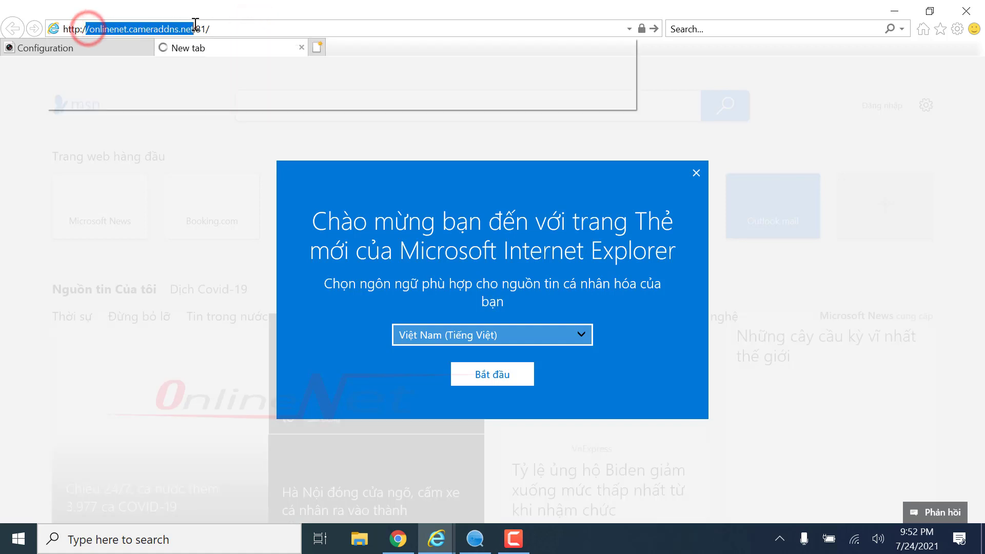